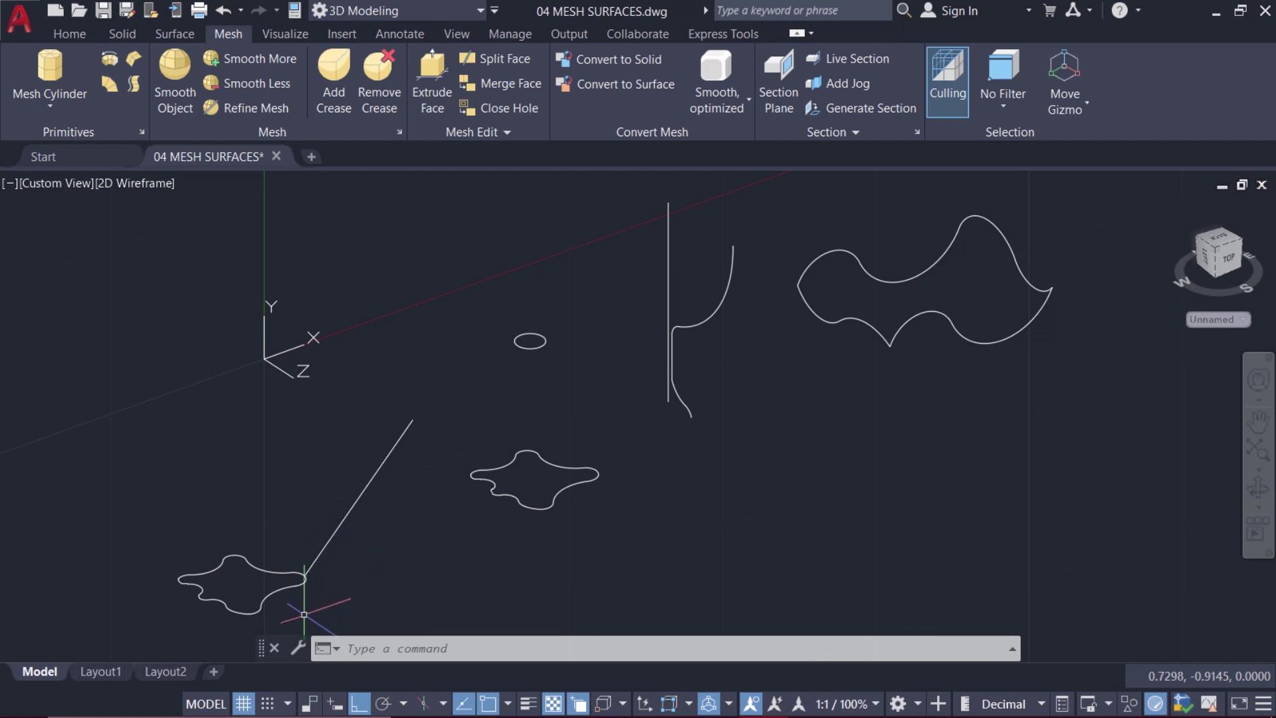
# Zoom in on the wavy closed curve and the slanted direction line beside it
pyautogui.scroll(2, 304, 615)
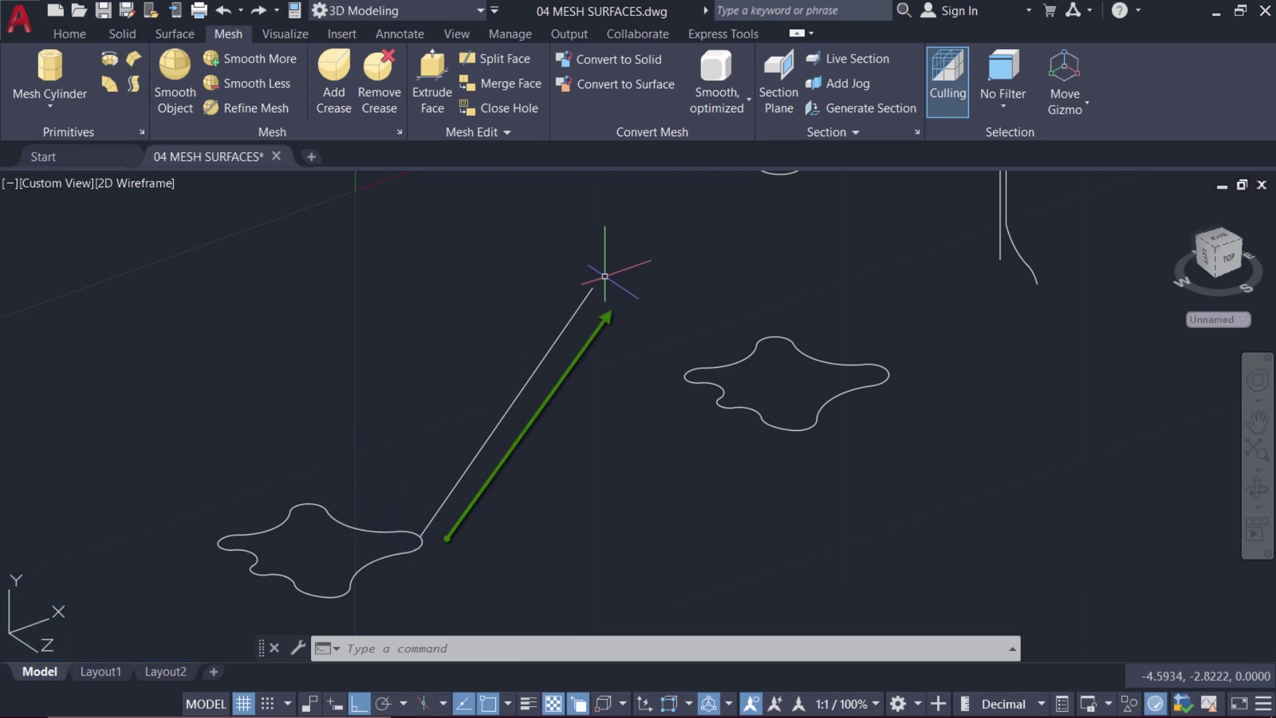
pyautogui.click(132, 83)
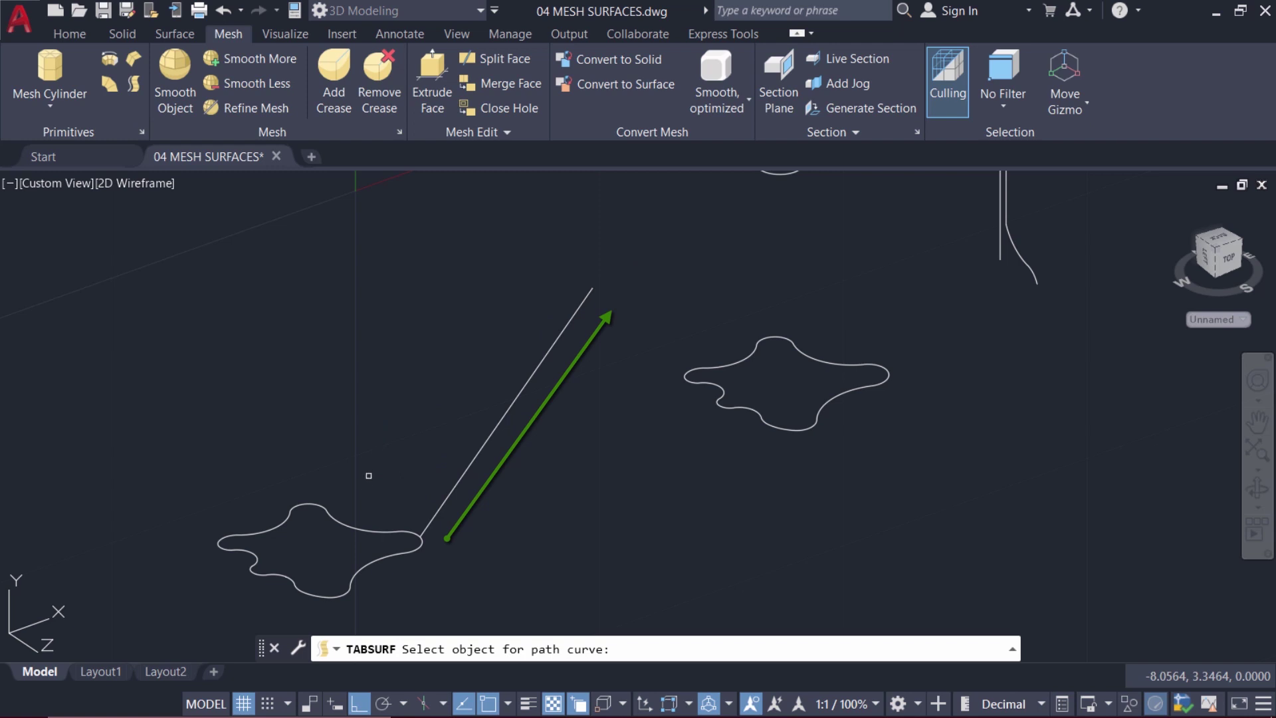
pyautogui.click(356, 526)
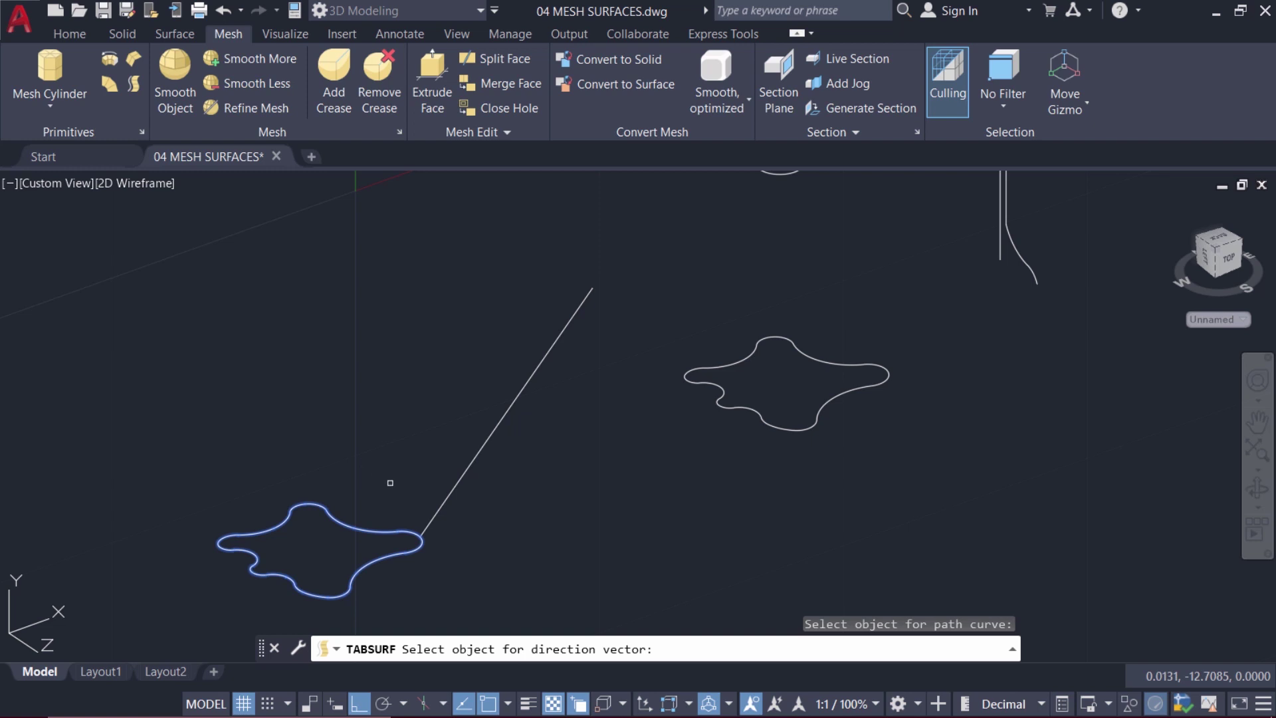
pyautogui.click(437, 511)
pyautogui.click(140, 185)
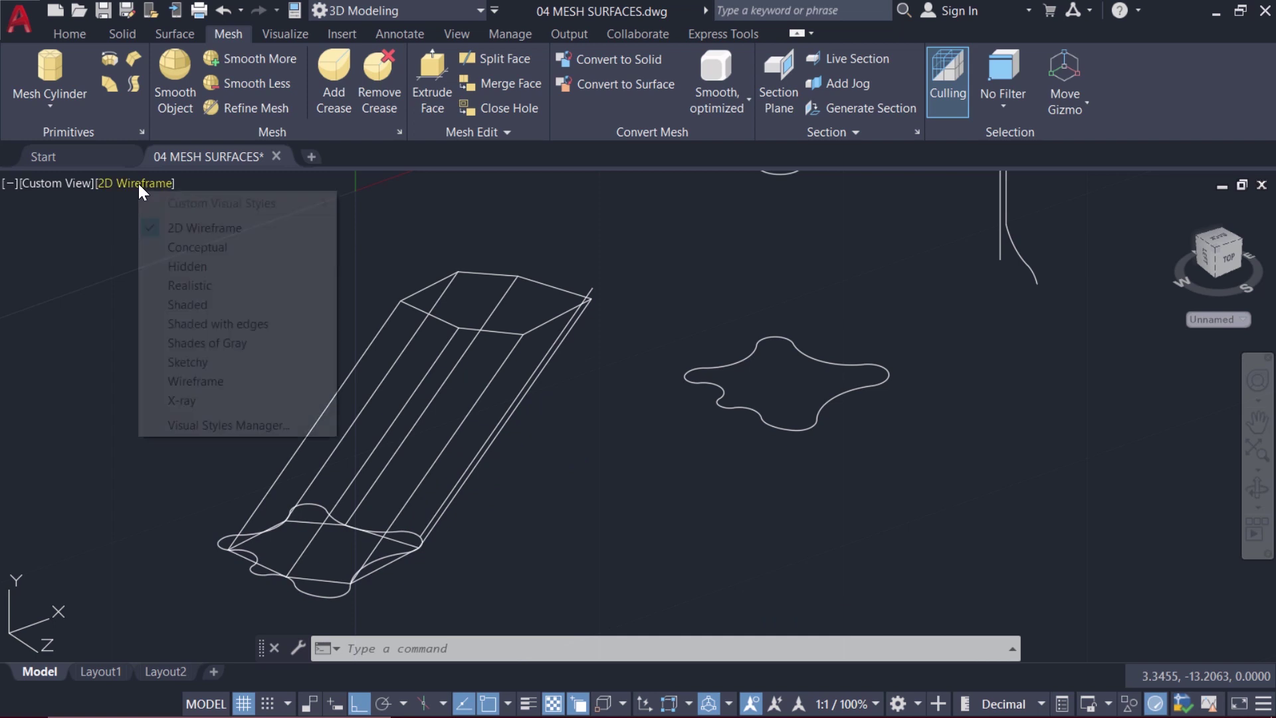
pyautogui.click(220, 324)
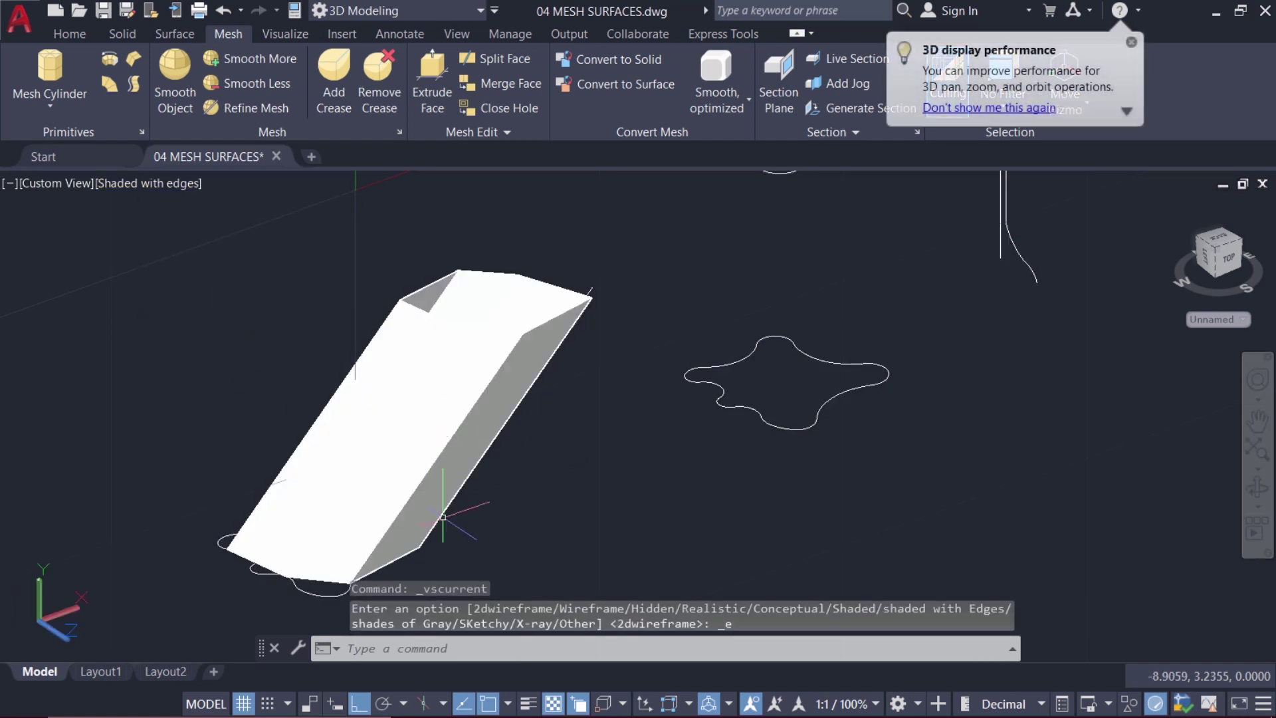
pyautogui.click(225, 12)
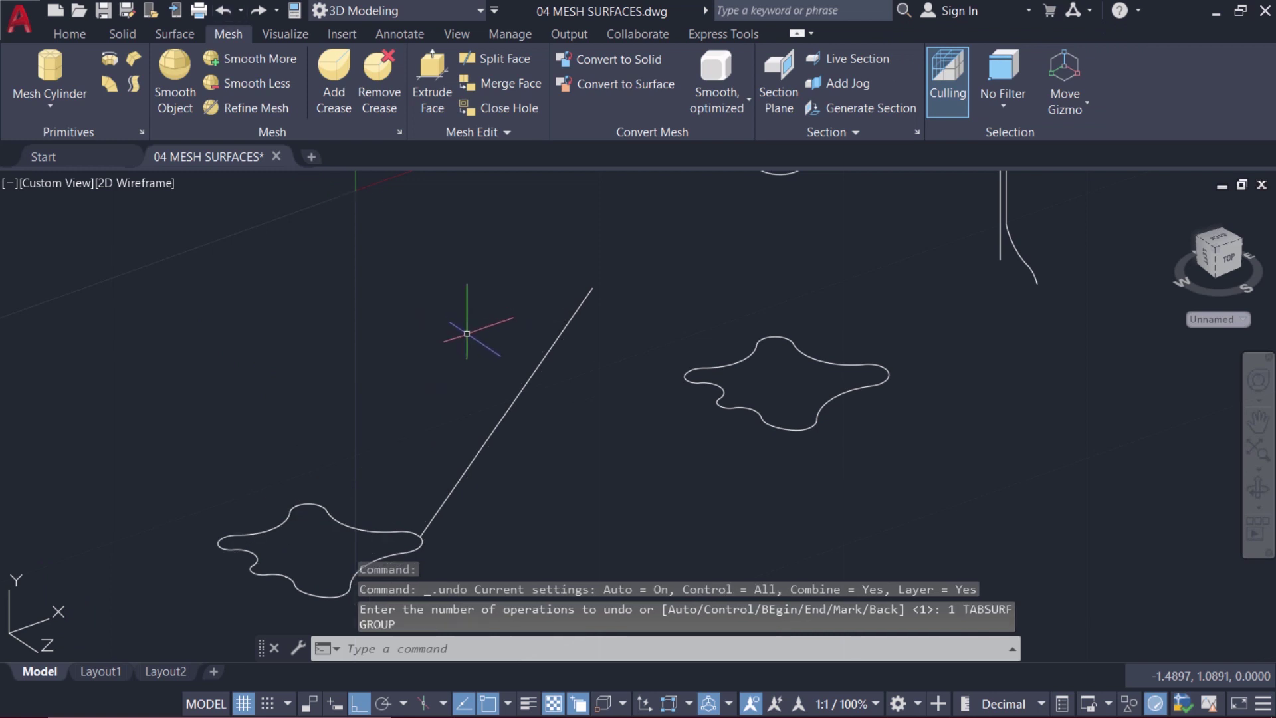
pyautogui.click(393, 655)
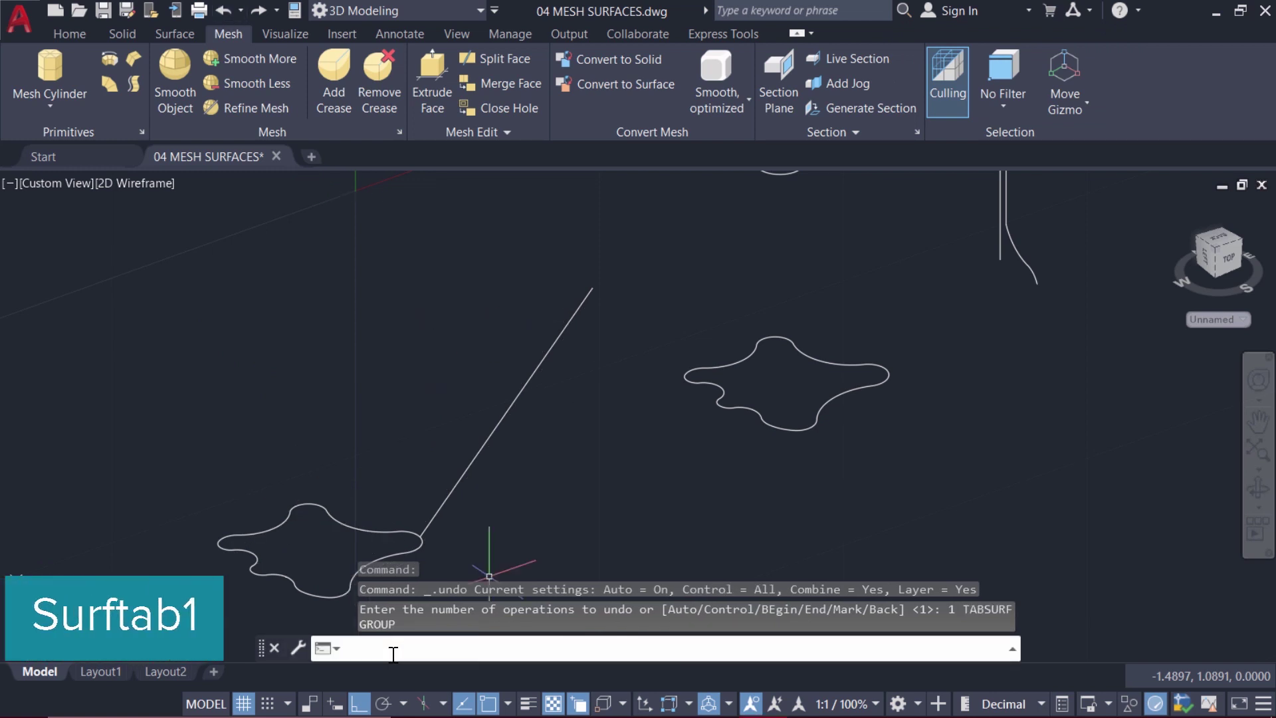
# Change SURFTAB1 from 6 to 50 and restart the Tabulated Surface command
pyautogui.write('sURFTAB1')
pyautogui.press('Return')
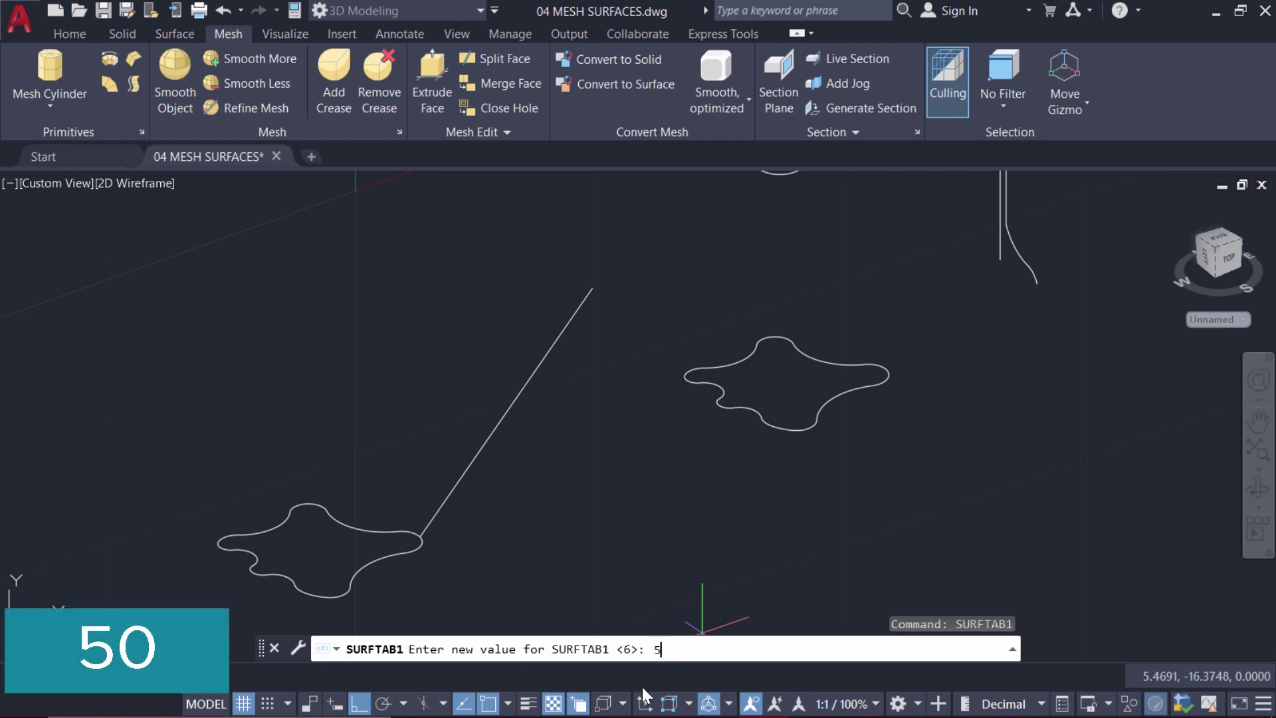
pyautogui.write('0')
pyautogui.press('Return')
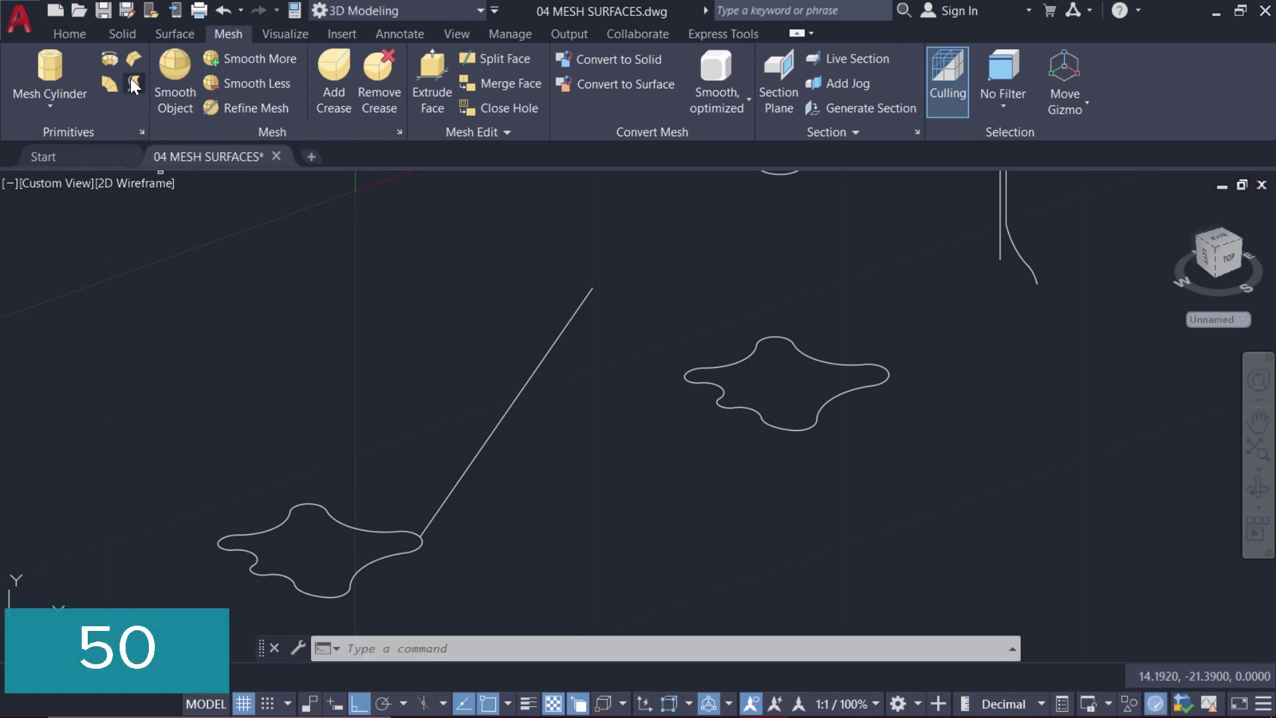
pyautogui.click(132, 81)
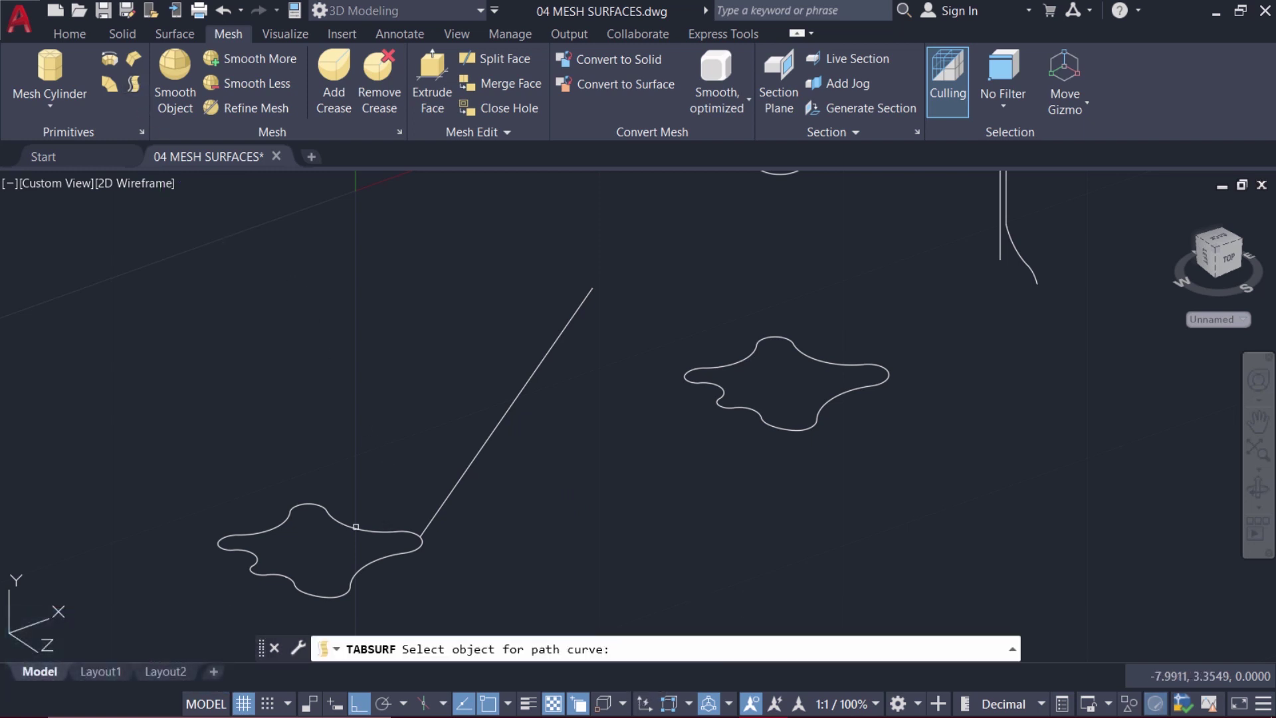
# Extrude the wavy curve along the slanted line as a 50-segment Tabsurf mesh, shaded Realistic
pyautogui.click(355, 525)
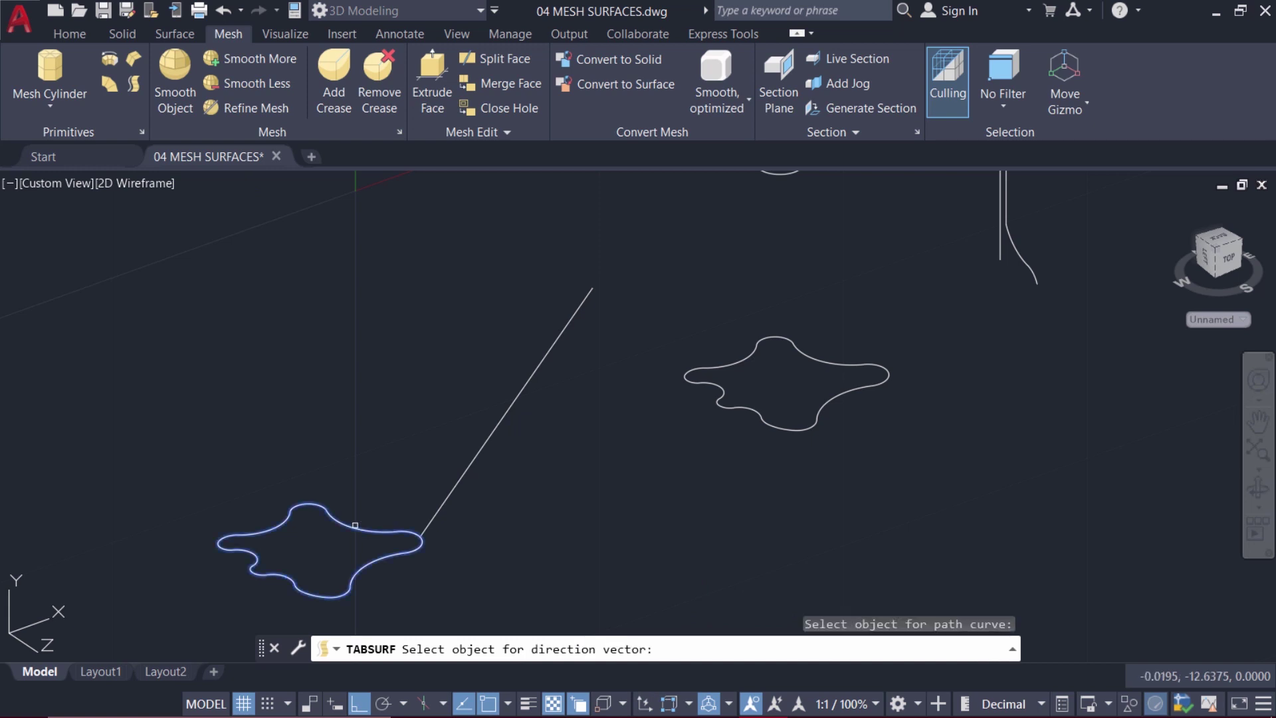
pyautogui.click(454, 488)
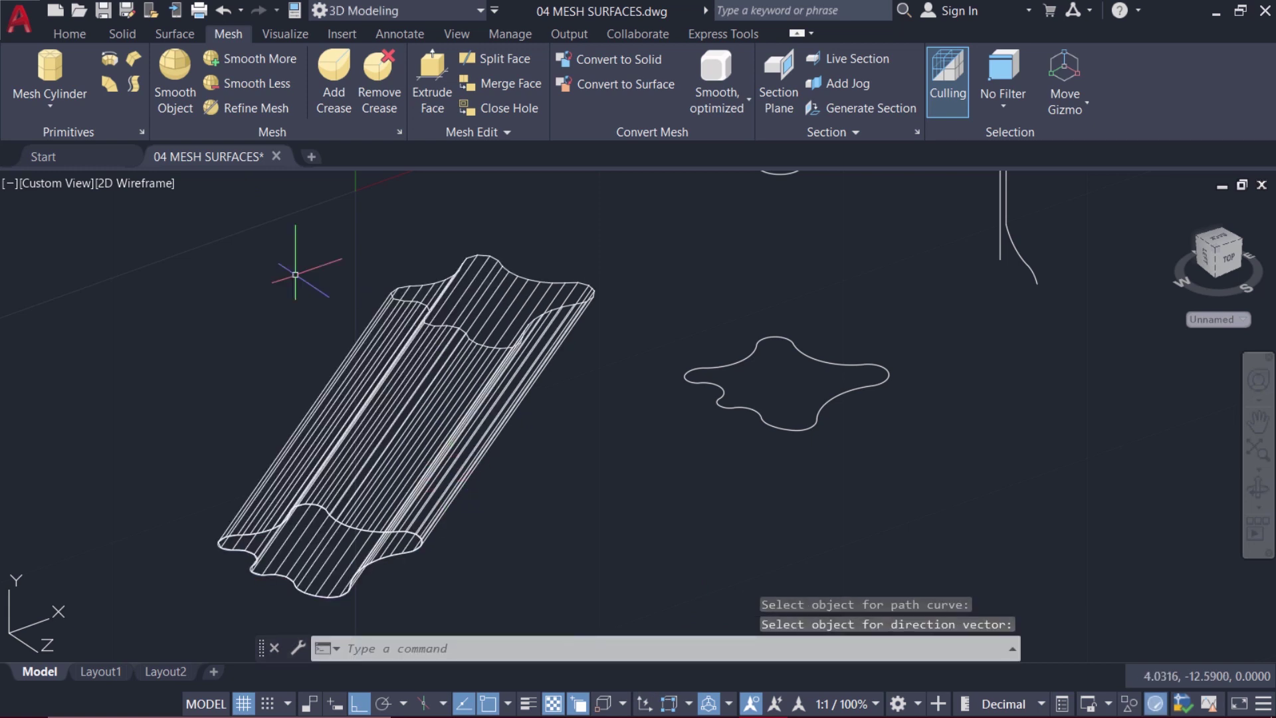
pyautogui.click(145, 184)
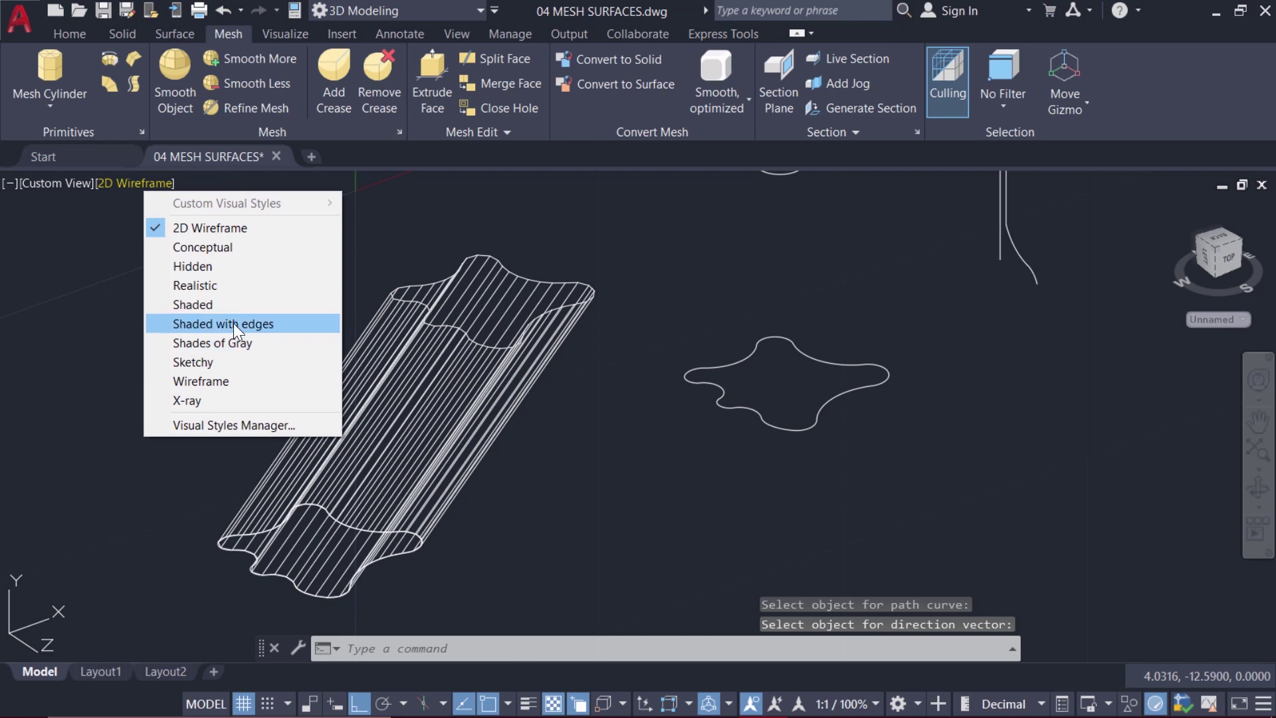
pyautogui.click(222, 285)
pyautogui.moveTo(473, 402)
pyautogui.keyDown('shift'); pyautogui.mouseDown(button='middle')
pyautogui.moveTo(489, 402)
pyautogui.moveTo(422, 432)
pyautogui.moveTo(290, 433)
pyautogui.moveTo(301, 445)
pyautogui.moveTo(467, 432)
pyautogui.mouseUp(button='middle'); pyautogui.keyUp('shift')
pyautogui.scroll(3, 365, 451)
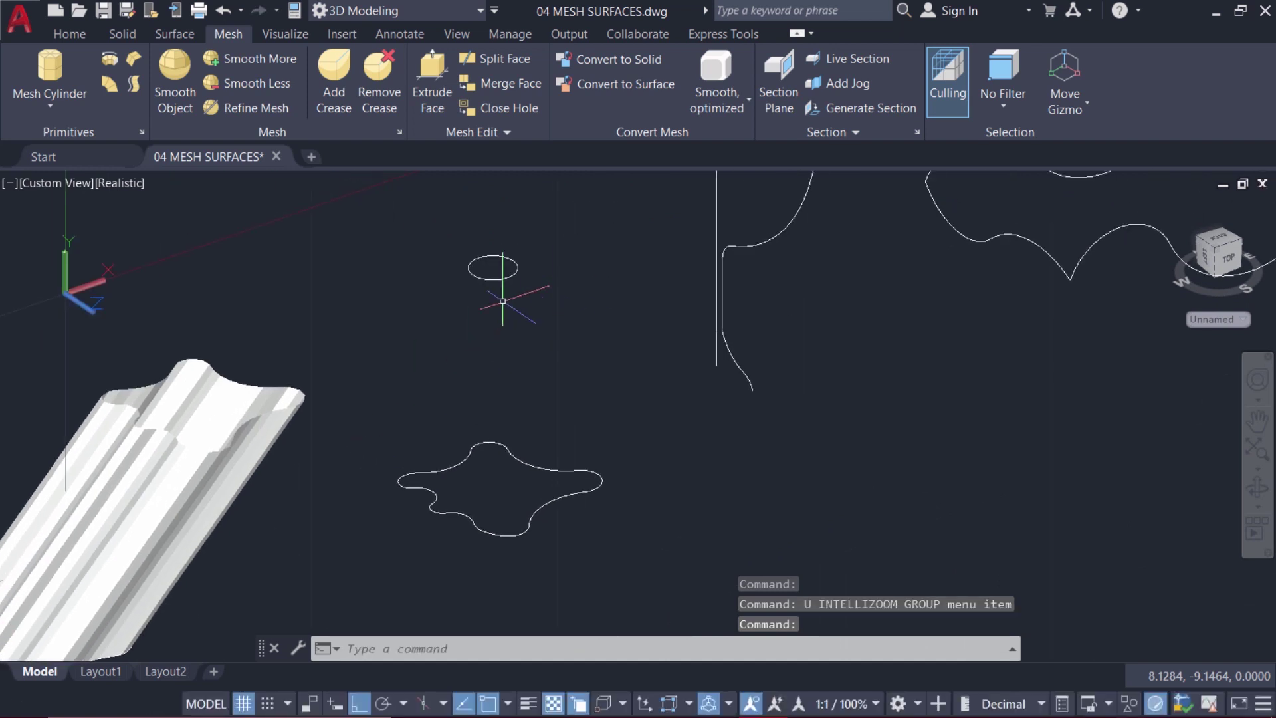
# Build a Rulesurf mesh from the star-shaped curve up to the small ellipse
pyautogui.click(108, 82)
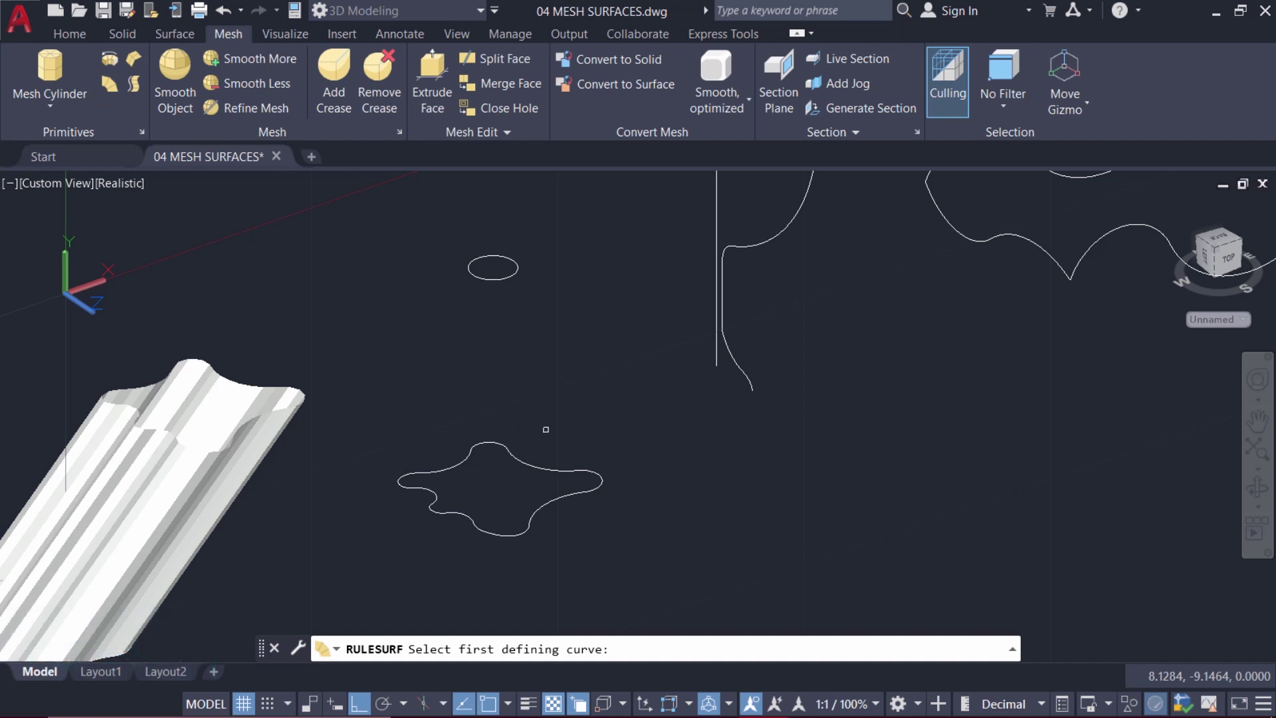
pyautogui.click(525, 463)
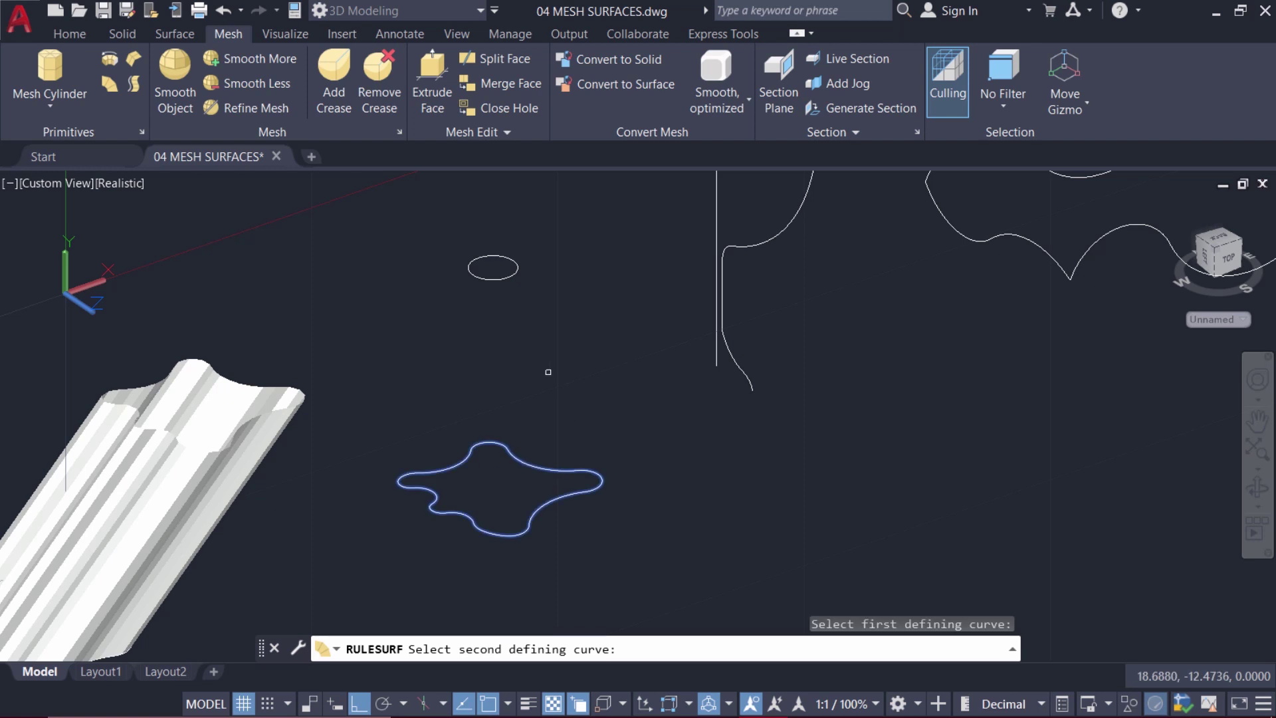
pyautogui.click(514, 263)
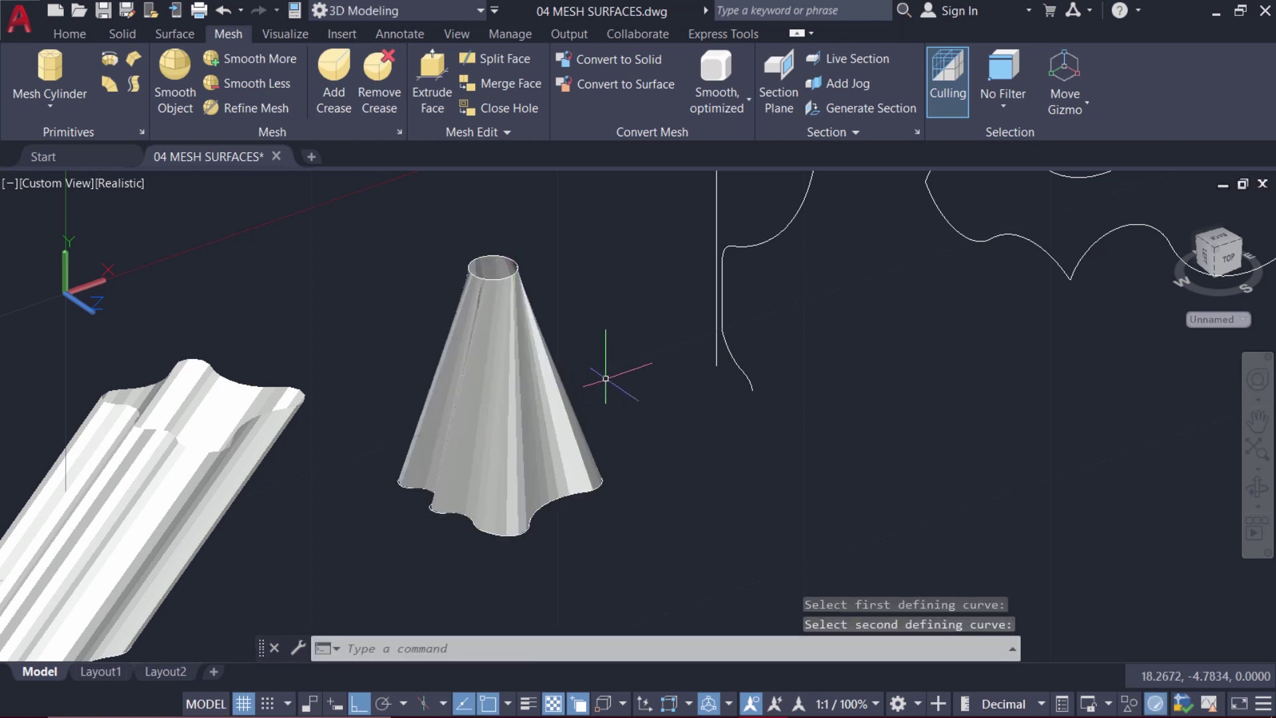
pyautogui.scroll(-1, 456, 421)
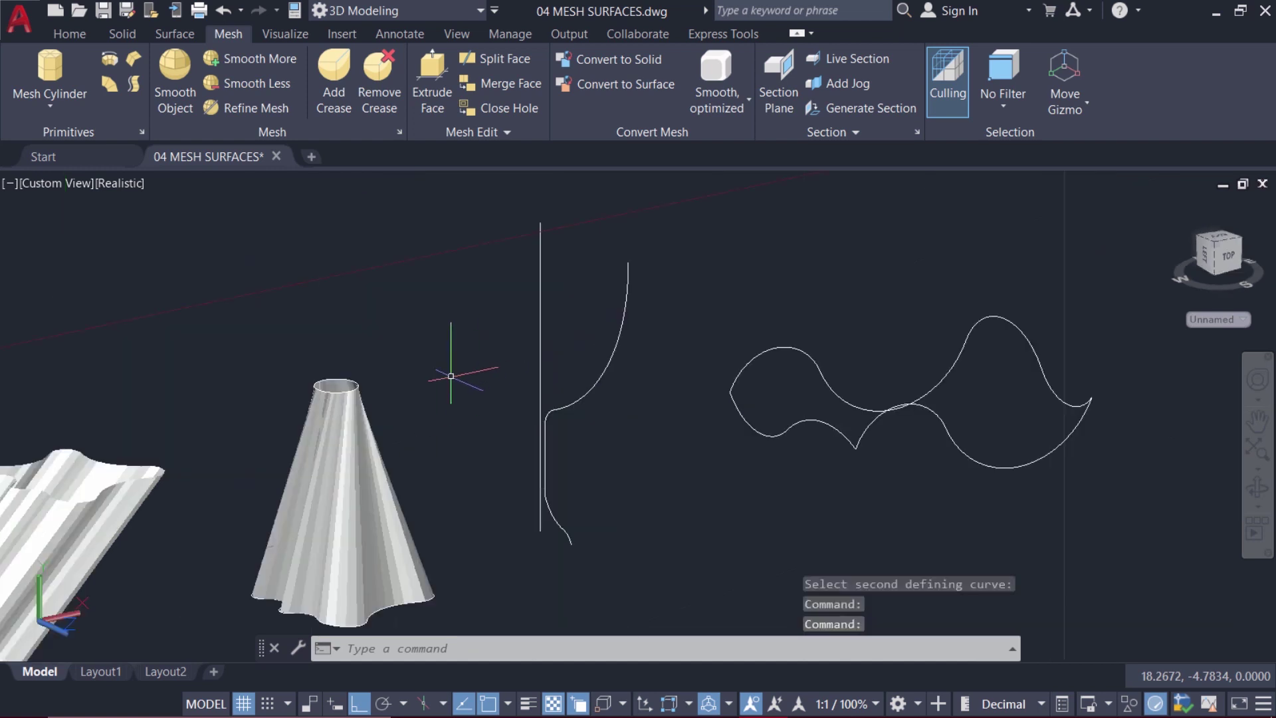
pyautogui.scroll(-1, 473, 347)
pyautogui.scroll(1, 385, 423)
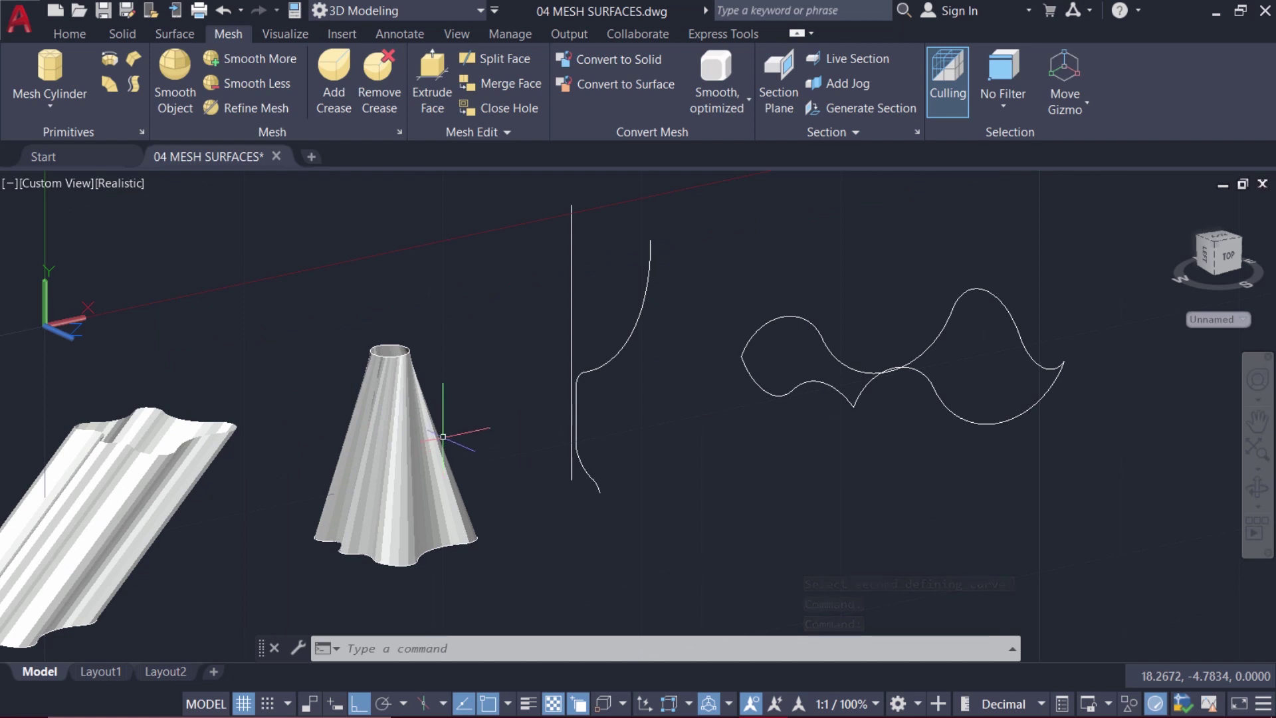
pyautogui.scroll(1, 532, 303)
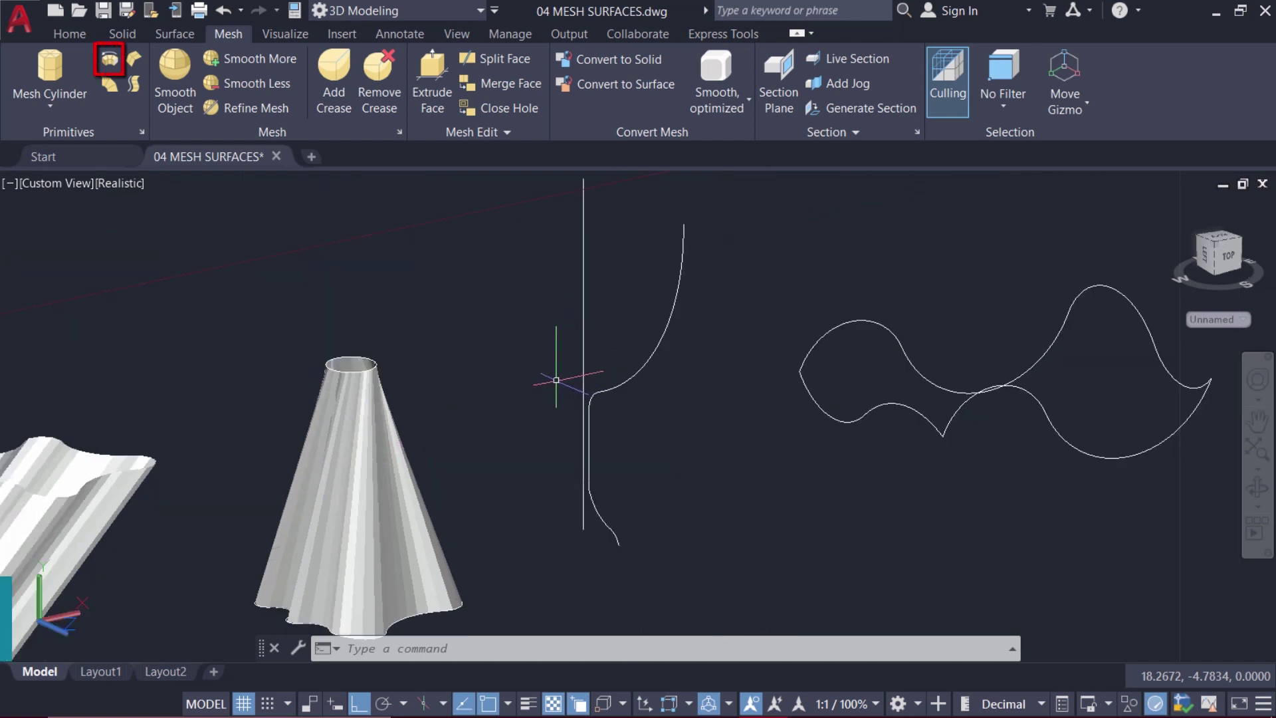
# Revolve the profile curve about the vertical line from 0° through 360° into a goblet
pyautogui.click(109, 56)
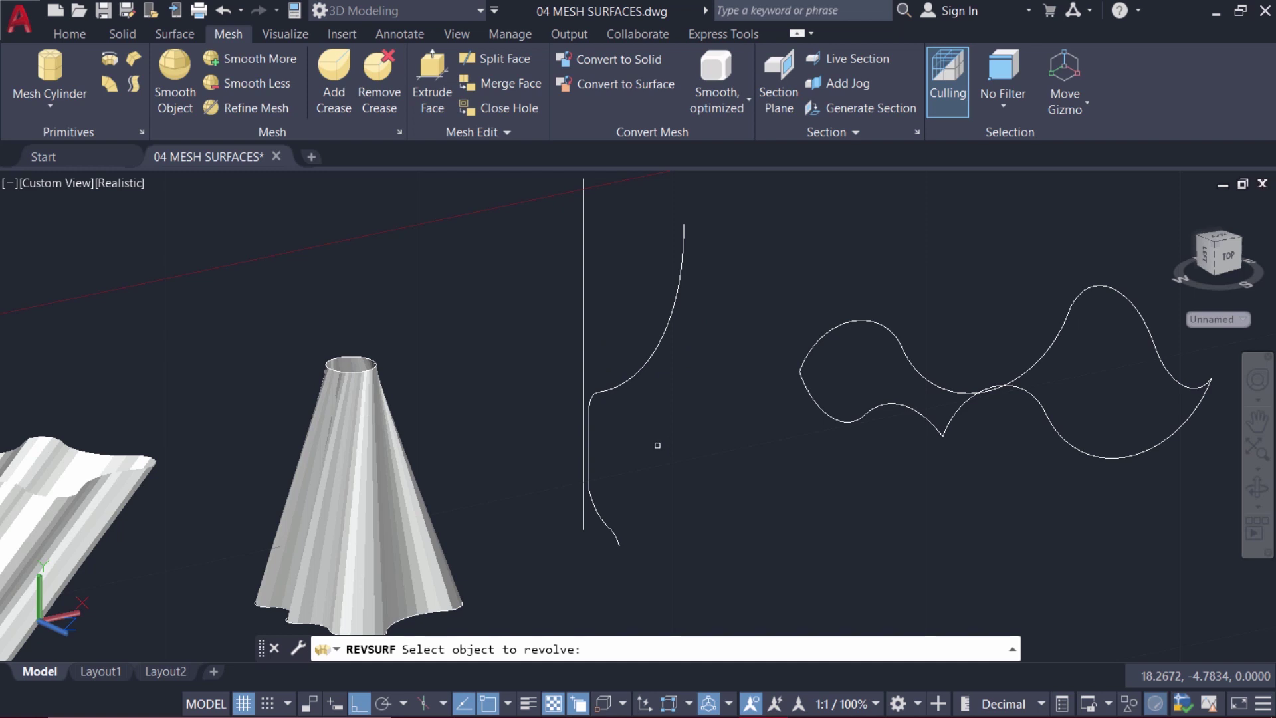
pyautogui.click(657, 348)
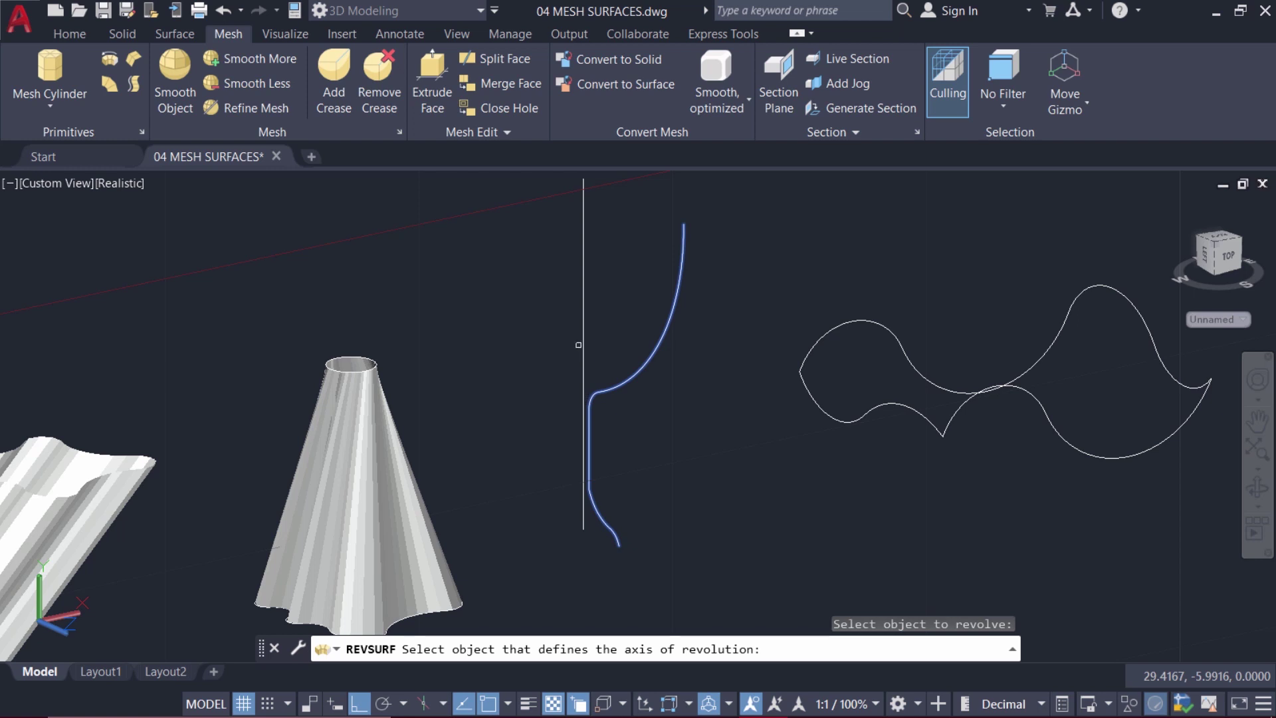
pyautogui.click(584, 335)
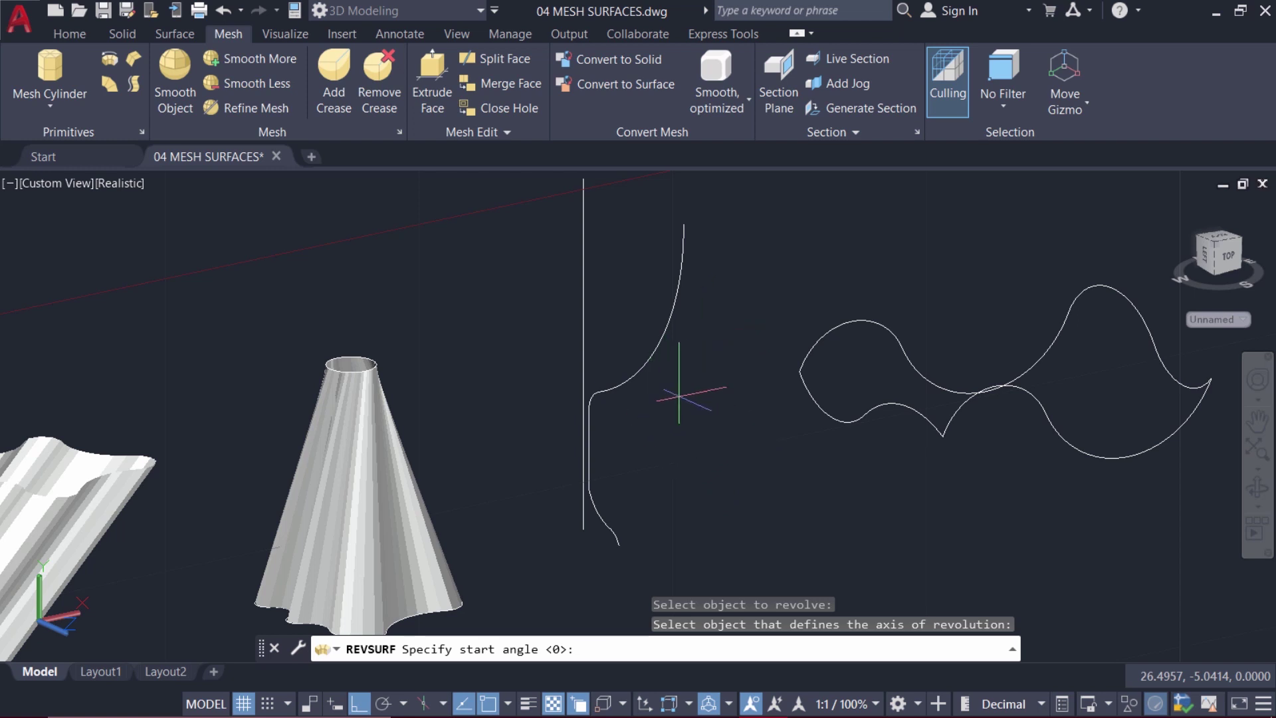
pyautogui.press('Return')
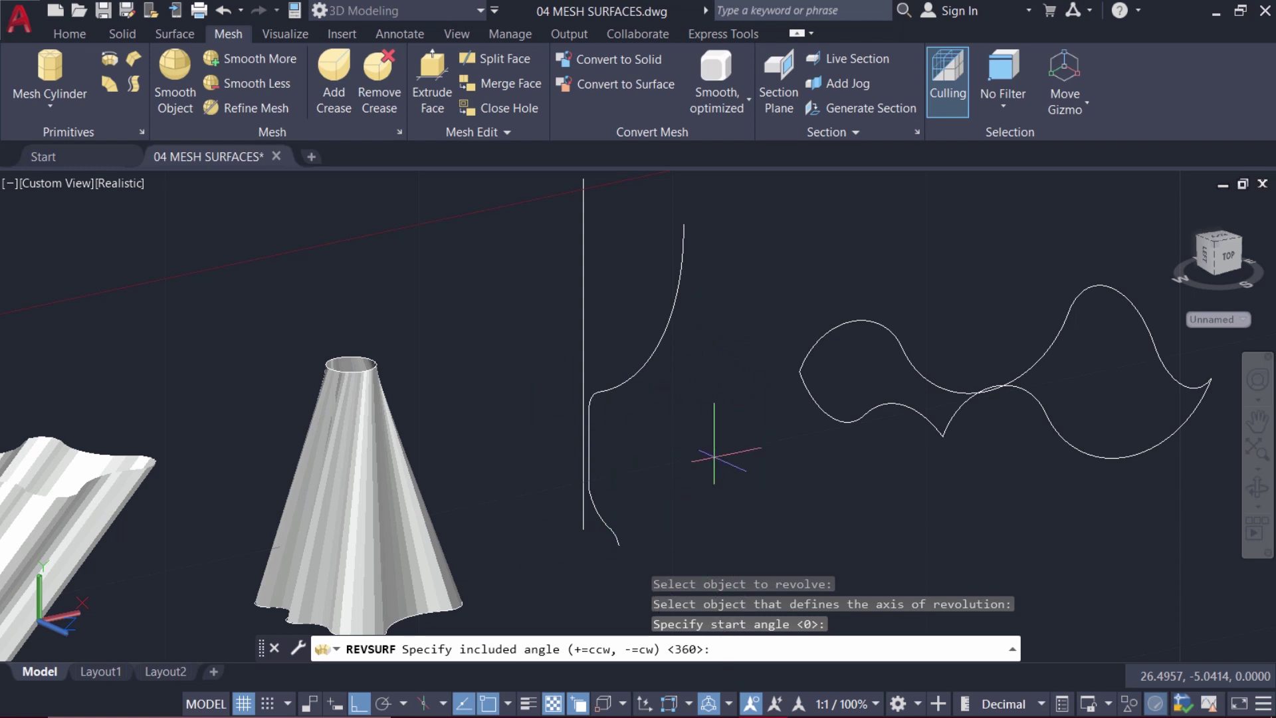
pyautogui.press('Return')
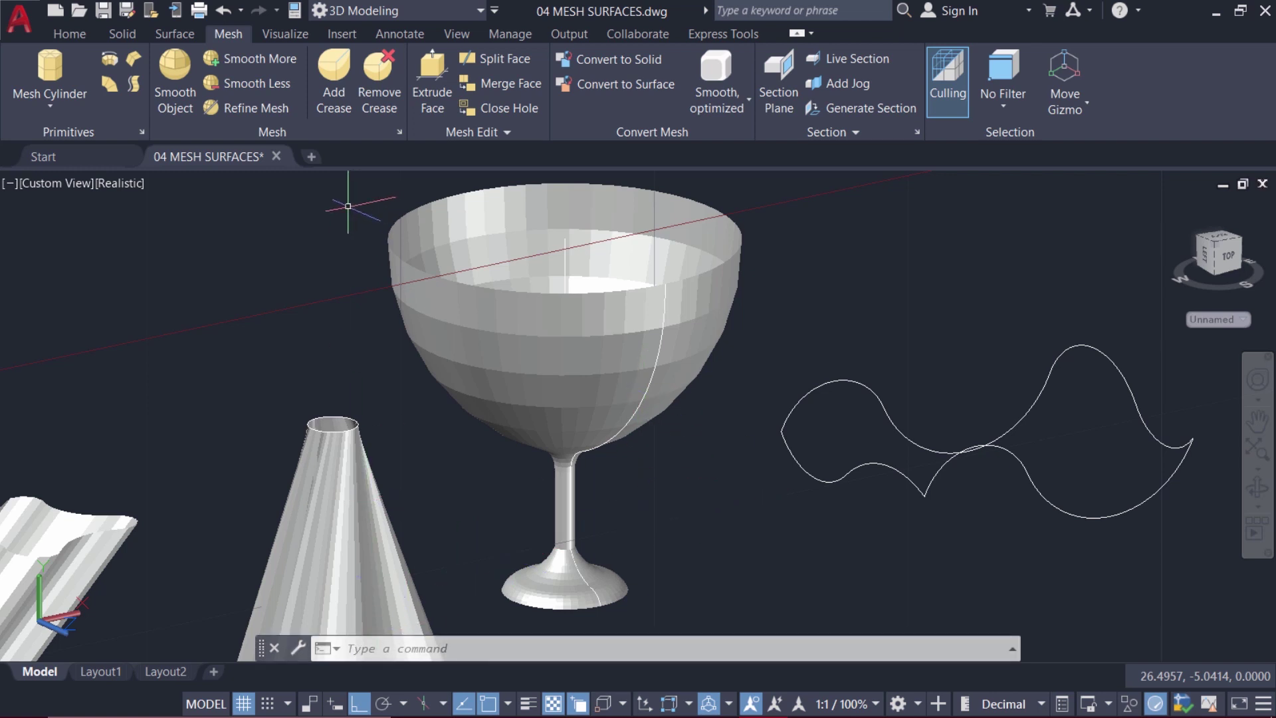
# Undo the faceted goblet and set SURFTAB2 from 6 to 50
pyautogui.click(222, 11)
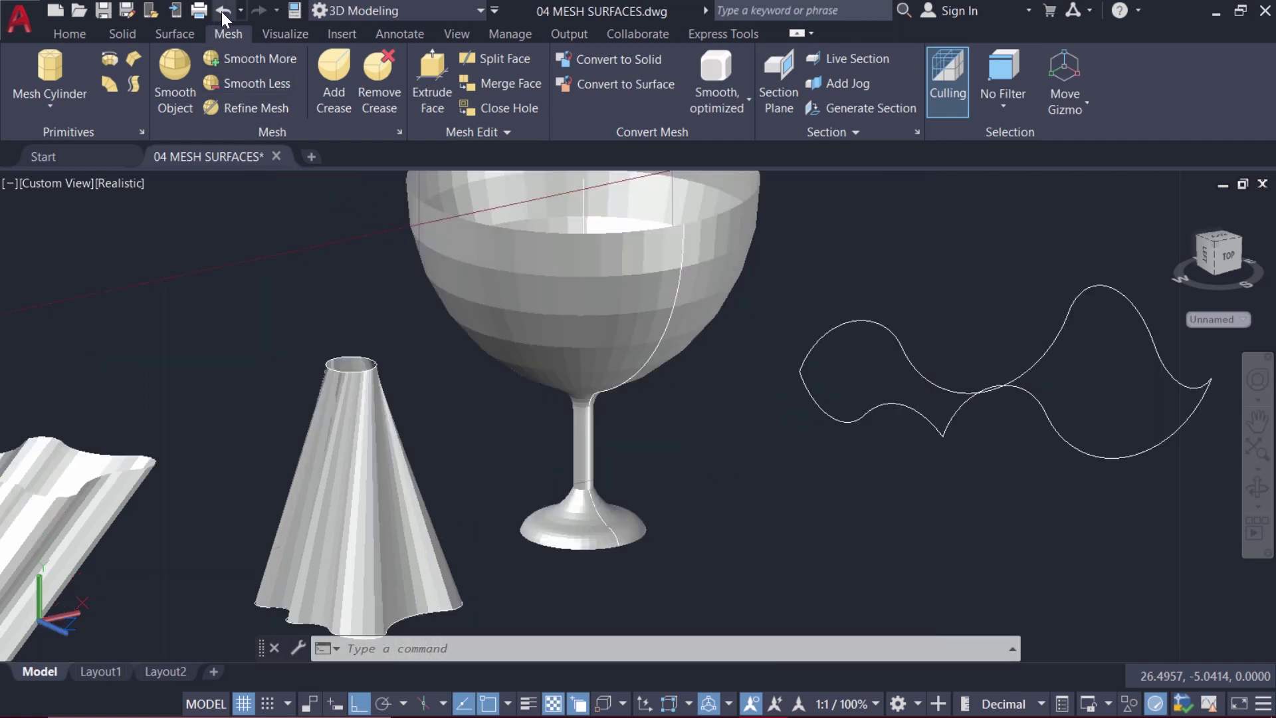
pyautogui.click(222, 10)
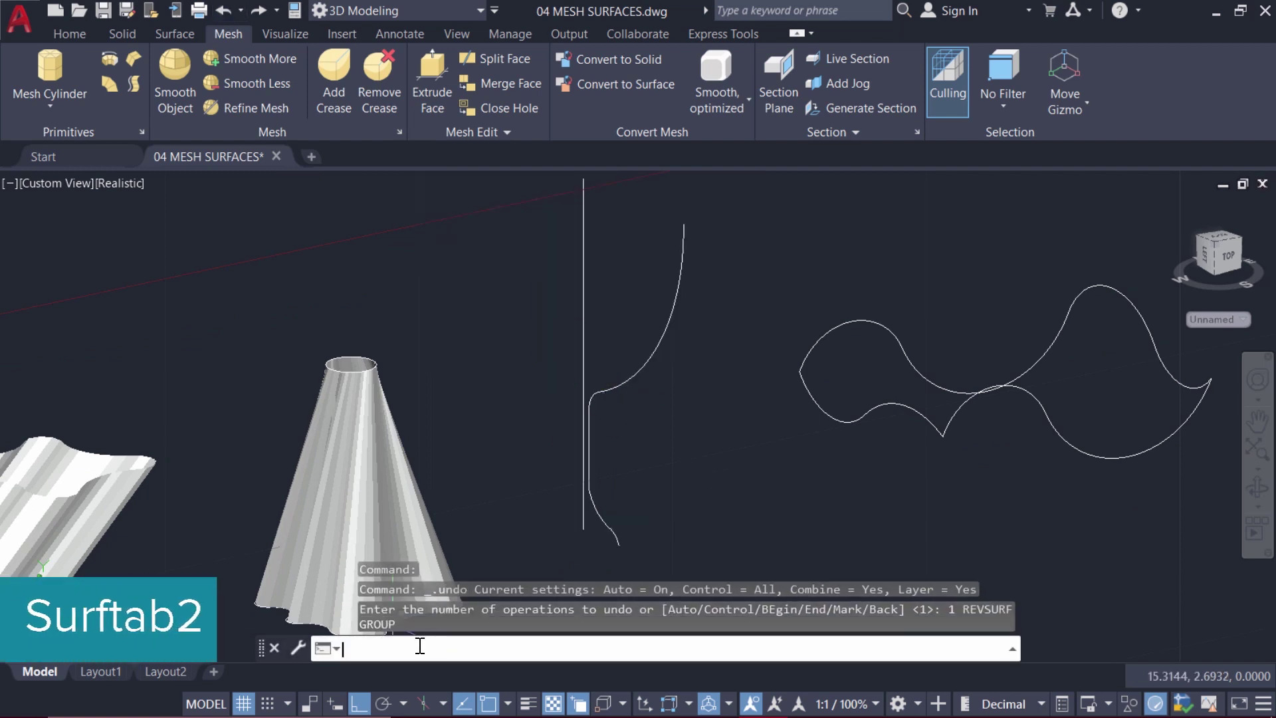
pyautogui.write('surftab2')
pyautogui.press('Return')
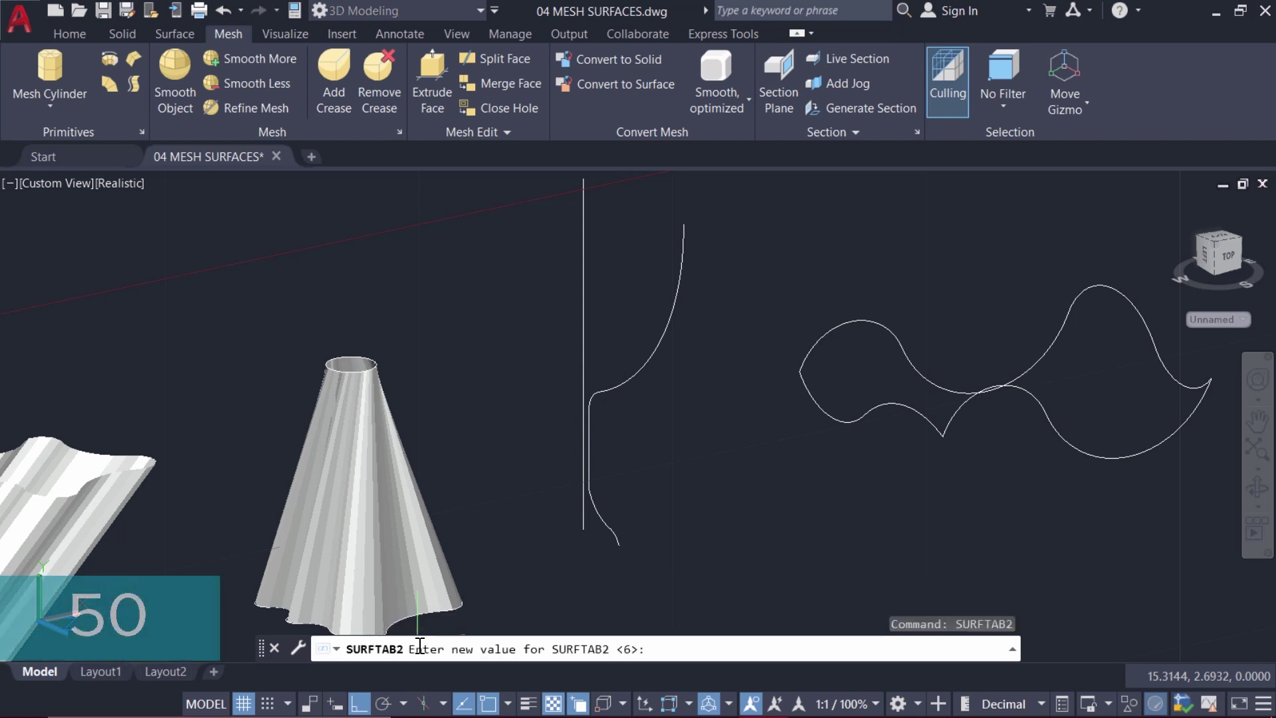
pyautogui.write('50')
pyautogui.press('Return')
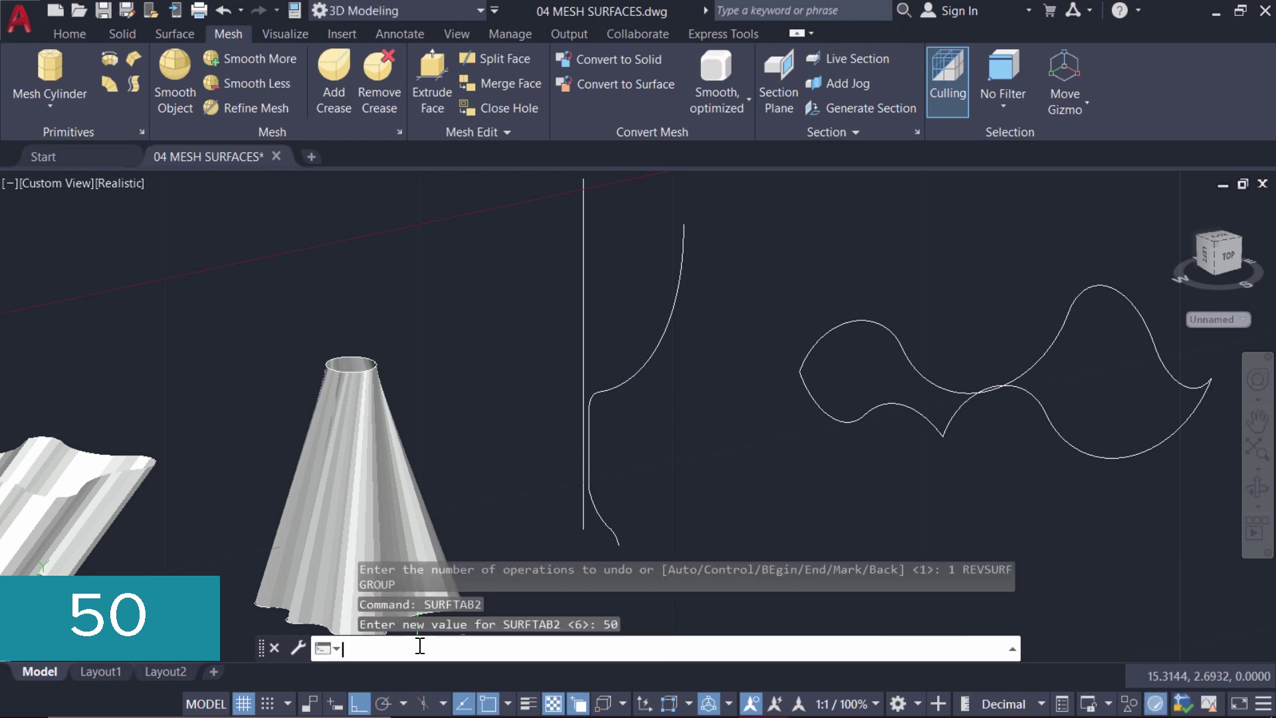
pyautogui.click(110, 58)
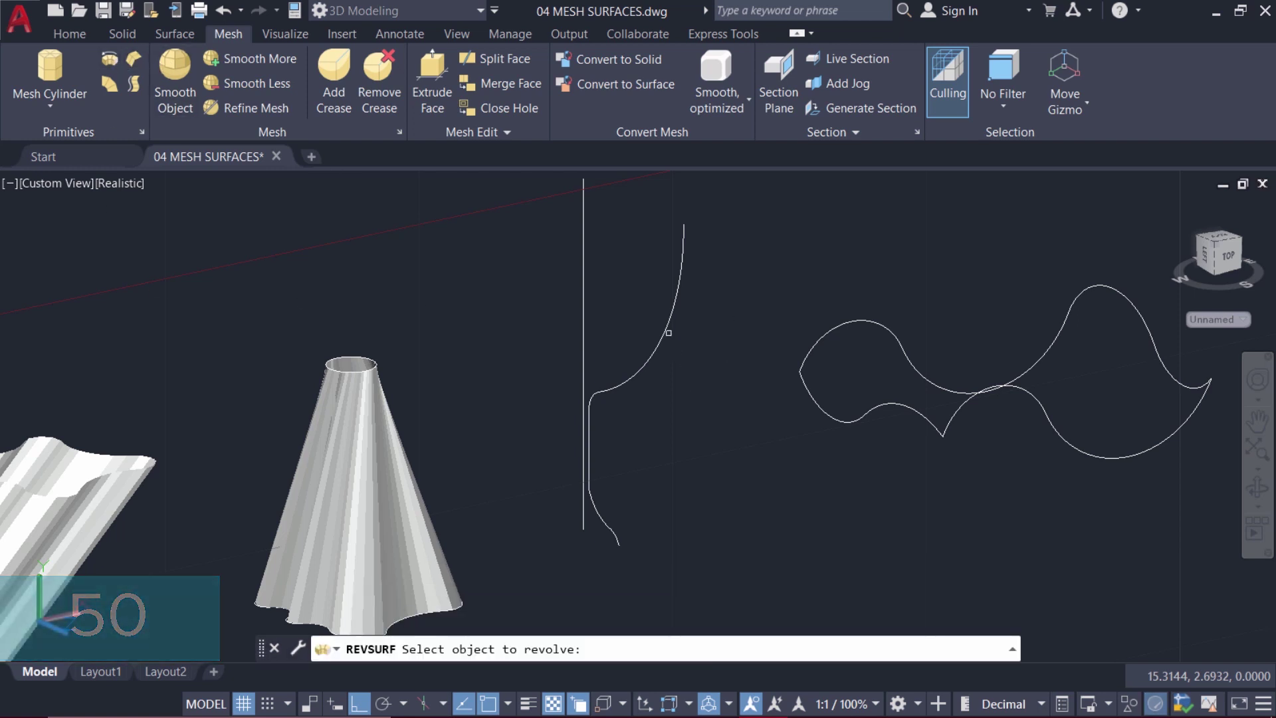
# Revolve the profile 360° around the axis line again, giving a smoother 50-density goblet
pyautogui.click(659, 344)
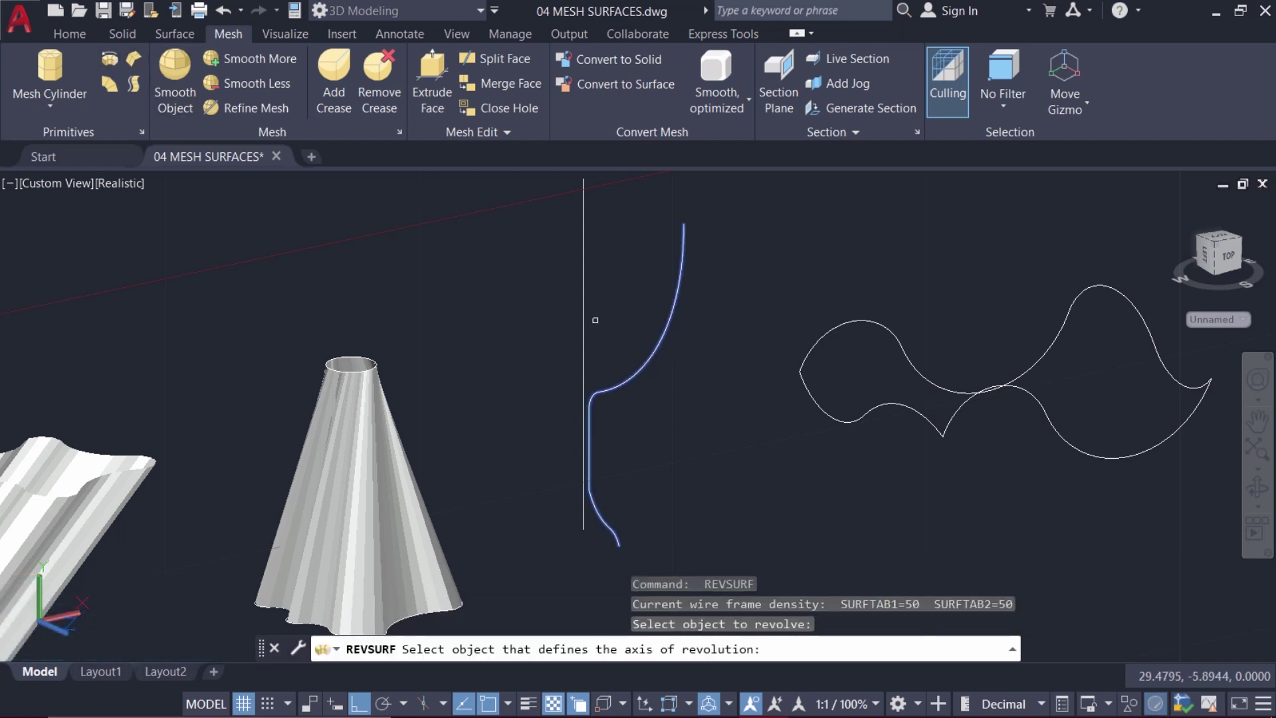
pyautogui.click(588, 303)
pyautogui.press('Return')
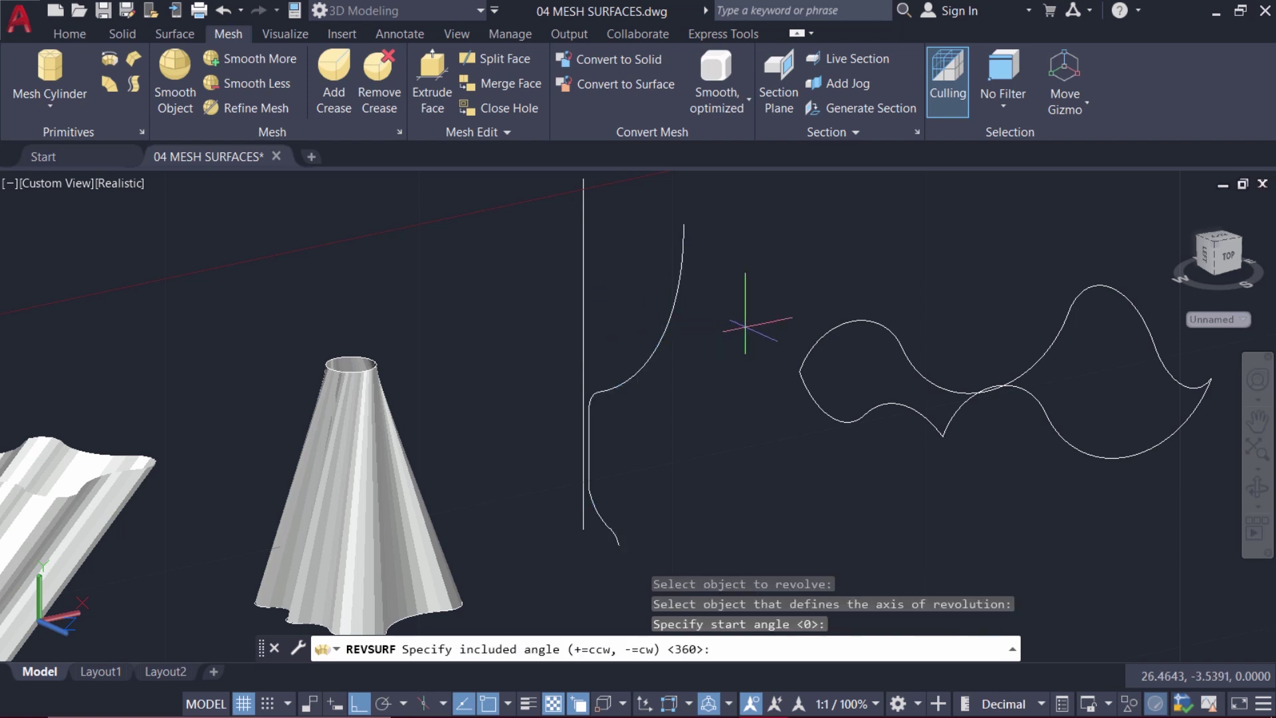
pyautogui.press('Return')
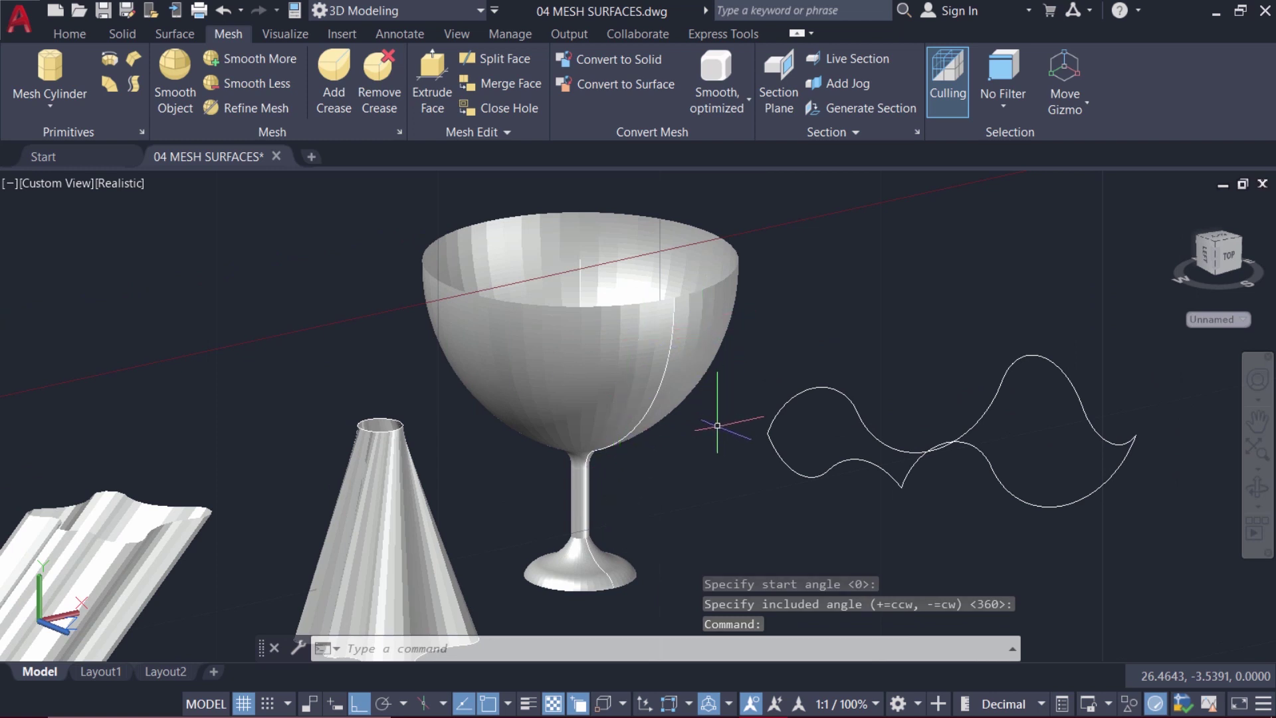
pyautogui.moveTo(755, 427); pyautogui.dragTo(808, 412)
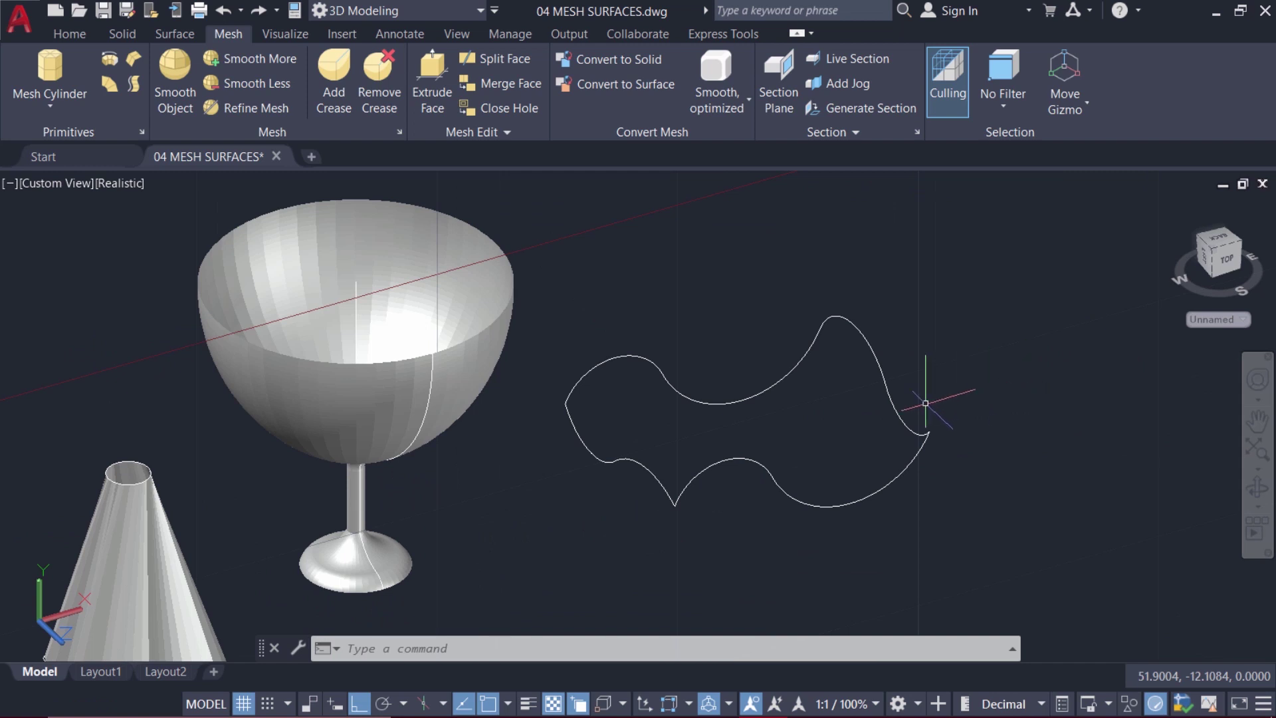
# Zoom in on the closed loop and select each of its four curves to confirm they're separate
pyautogui.scroll(3, 777, 405)
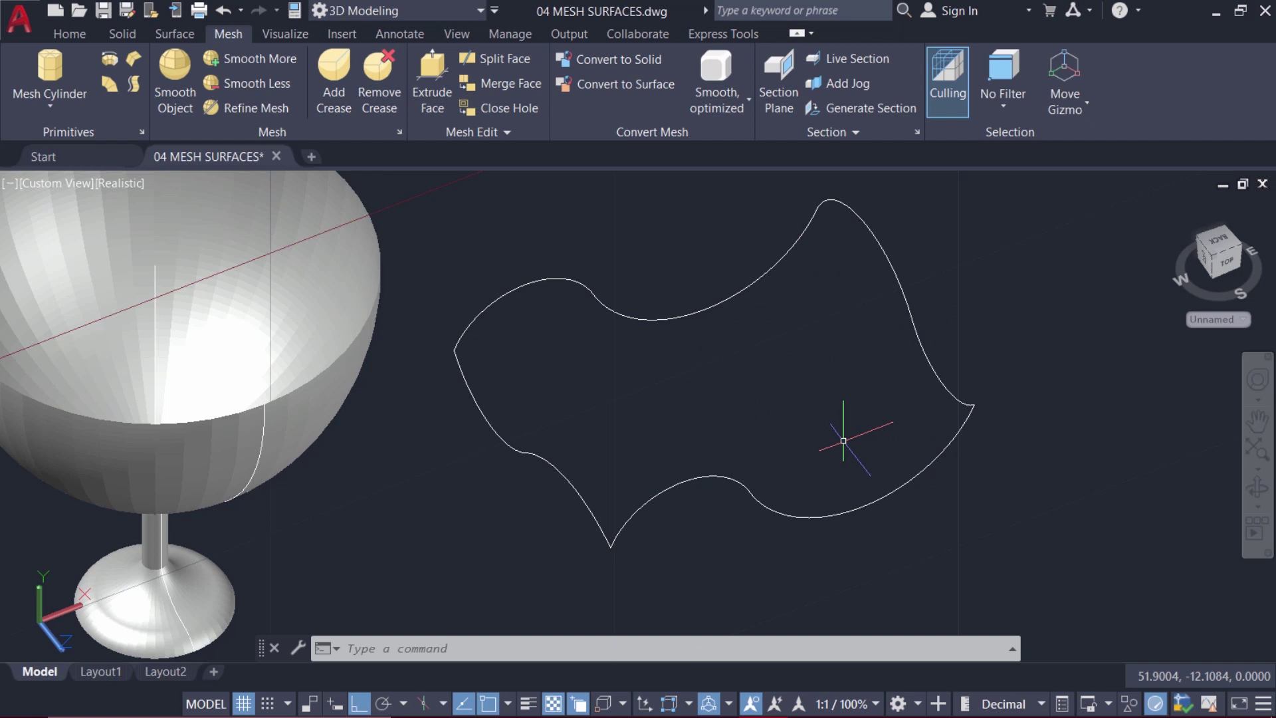
pyautogui.click(734, 294)
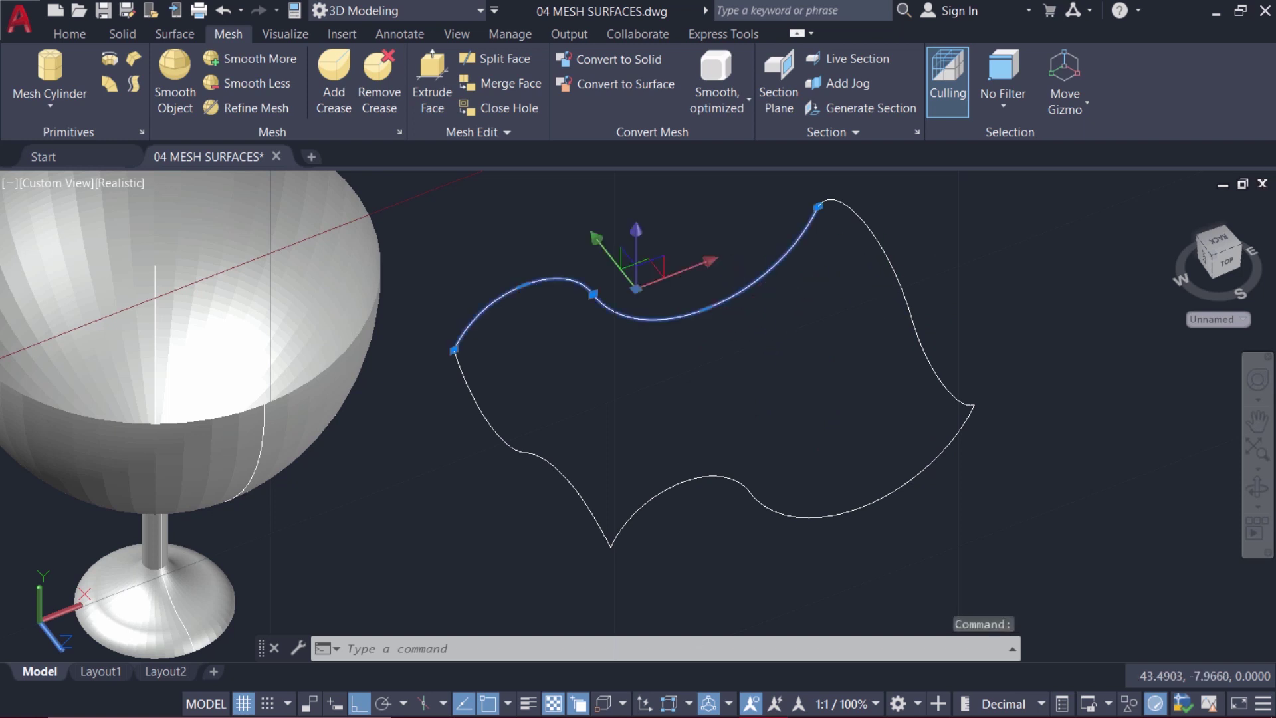
pyautogui.click(898, 295)
pyautogui.click(875, 503)
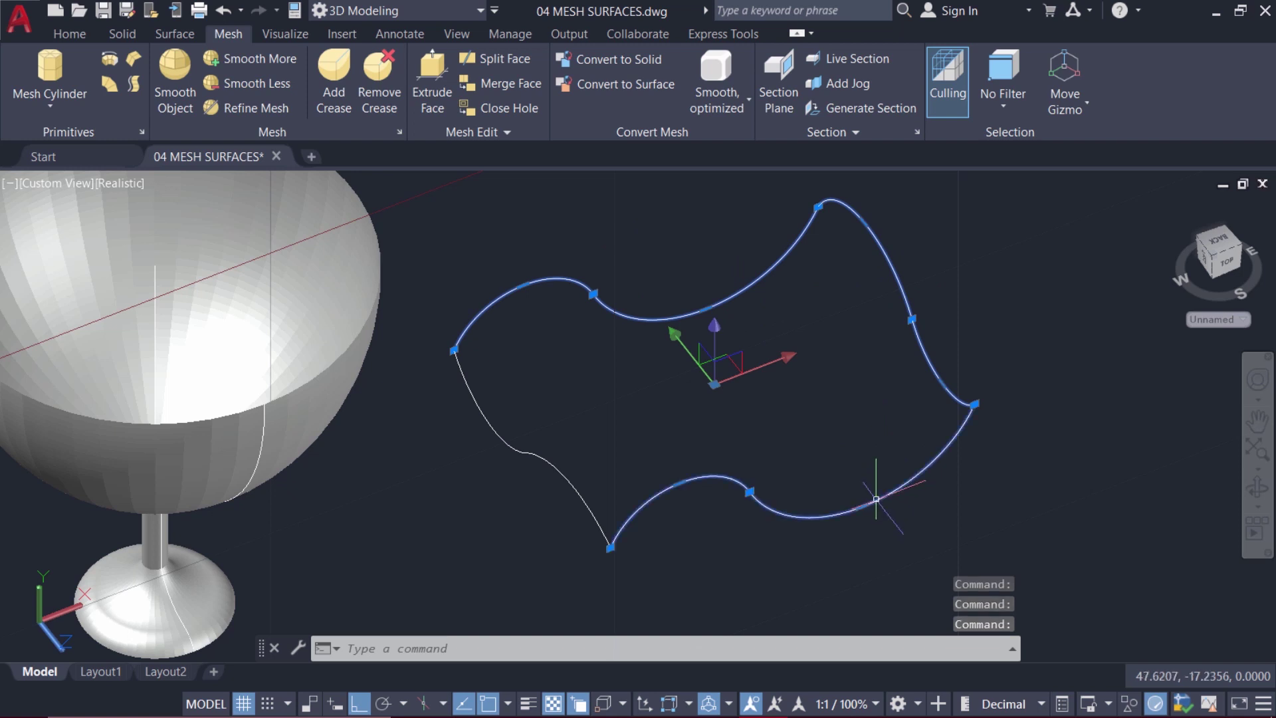
pyautogui.click(528, 454)
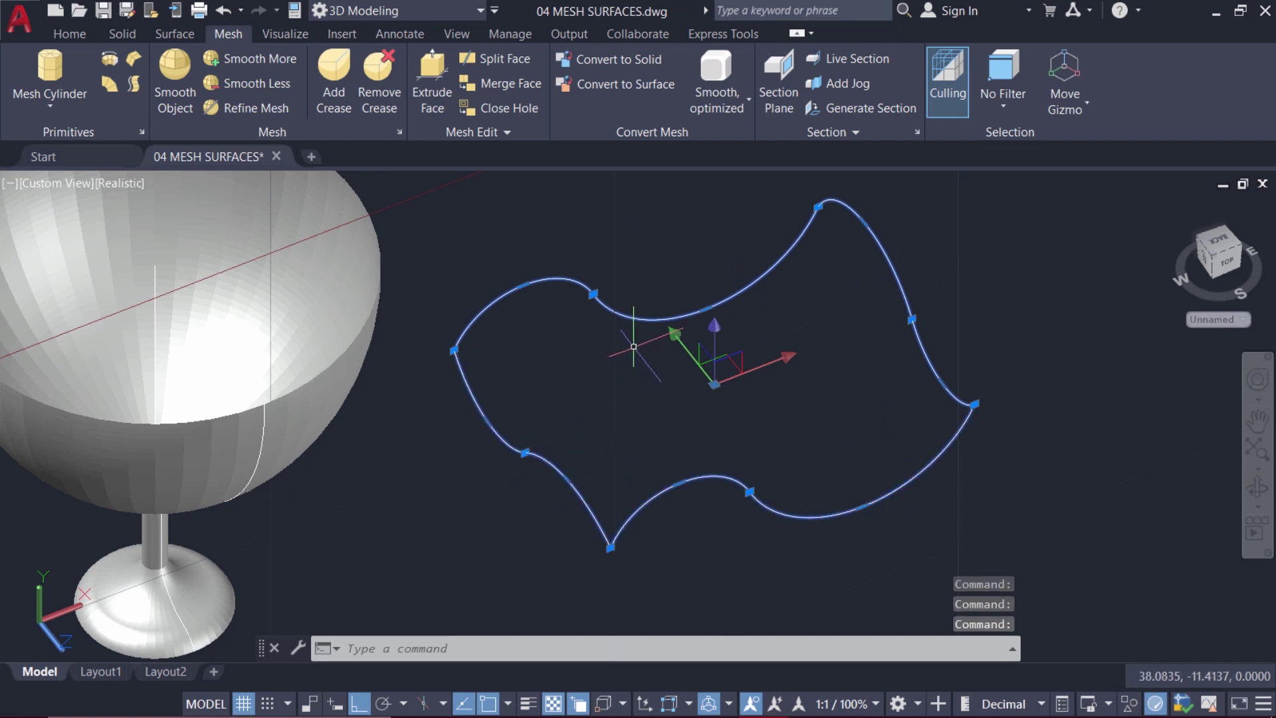
pyautogui.press('Escape')
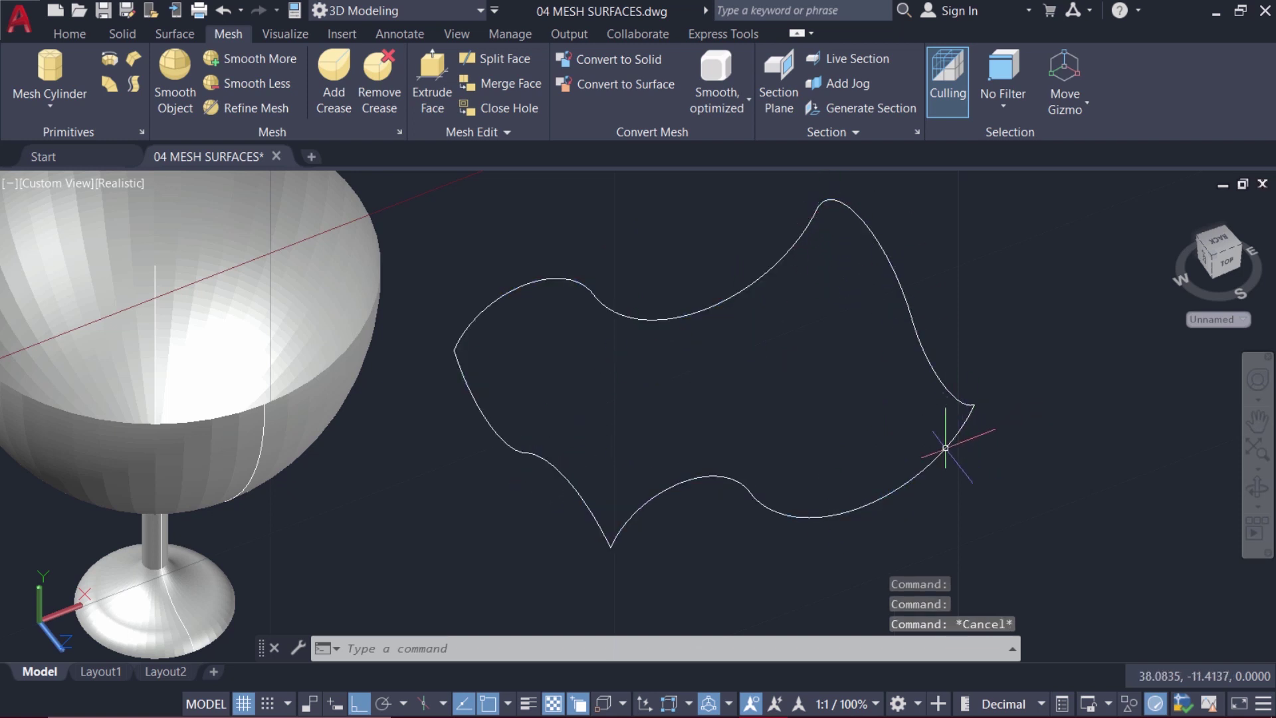
# Create an Edgesurf patch from the upper-left, right, lower-right and left boundary curves
pyautogui.click(136, 60)
pyautogui.click(727, 301)
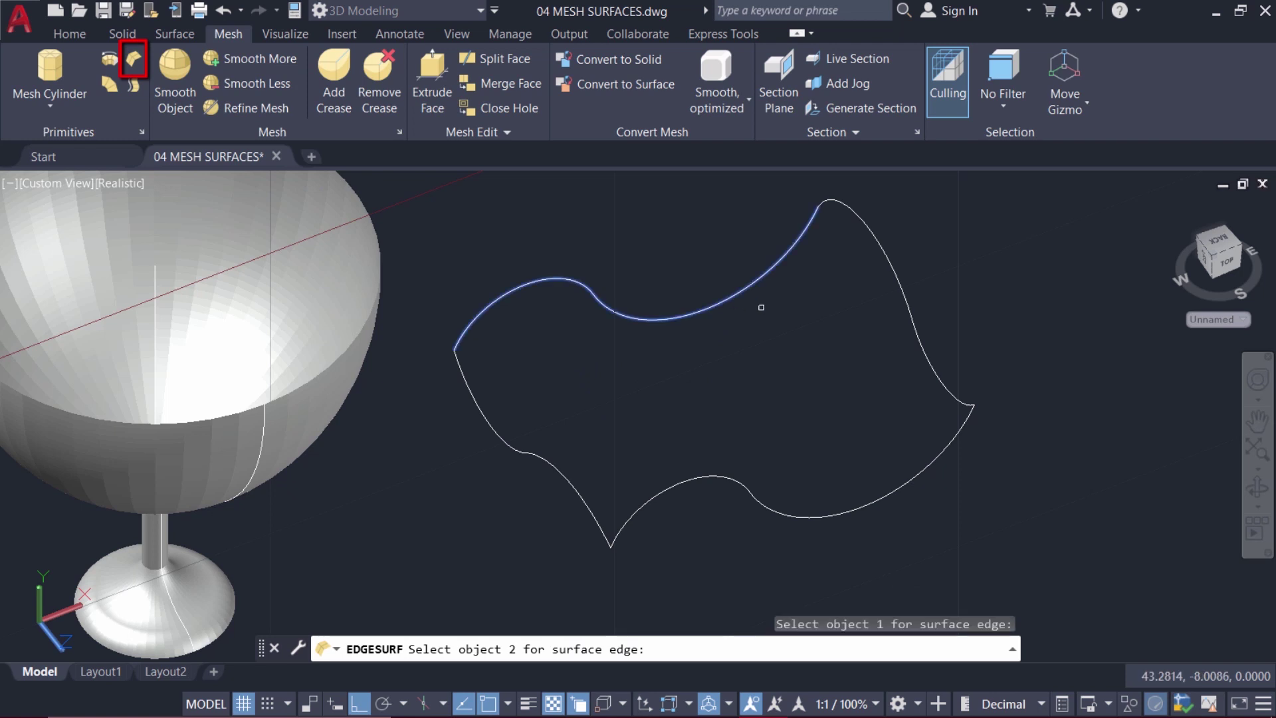
pyautogui.click(924, 355)
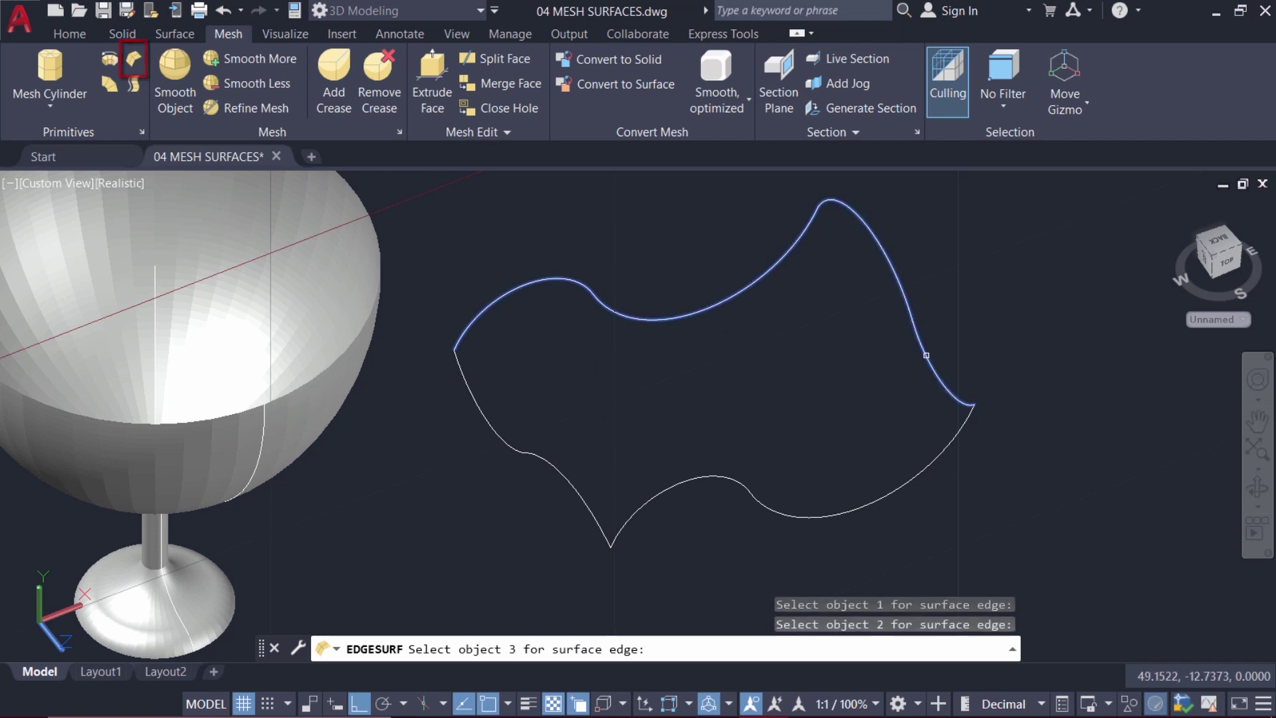
pyautogui.click(925, 473)
pyautogui.click(545, 458)
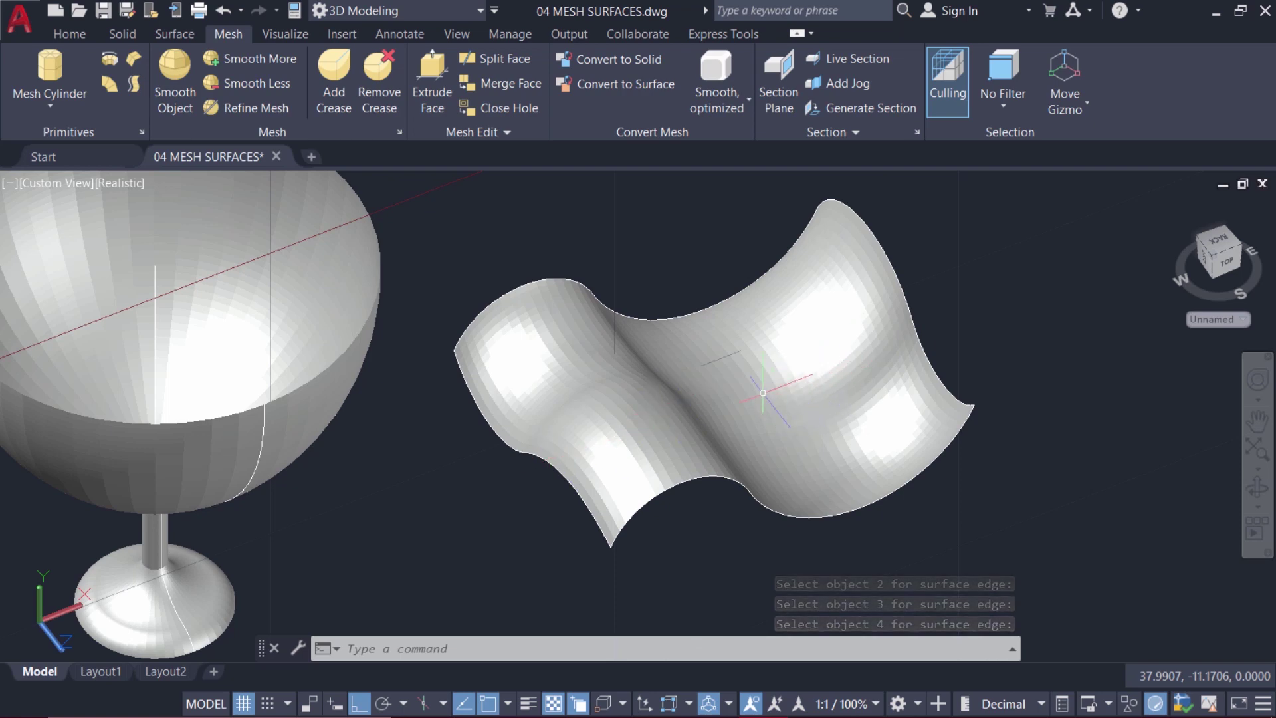
pyautogui.moveTo(798, 383)
pyautogui.keyDown('shift'); pyautogui.mouseDown(button='middle')
pyautogui.moveTo(741, 391)
pyautogui.moveTo(697, 343)
pyautogui.moveTo(744, 379)
pyautogui.moveTo(785, 373)
pyautogui.mouseUp(button='middle'); pyautogui.keyUp('shift')
pyautogui.click(103, 182)
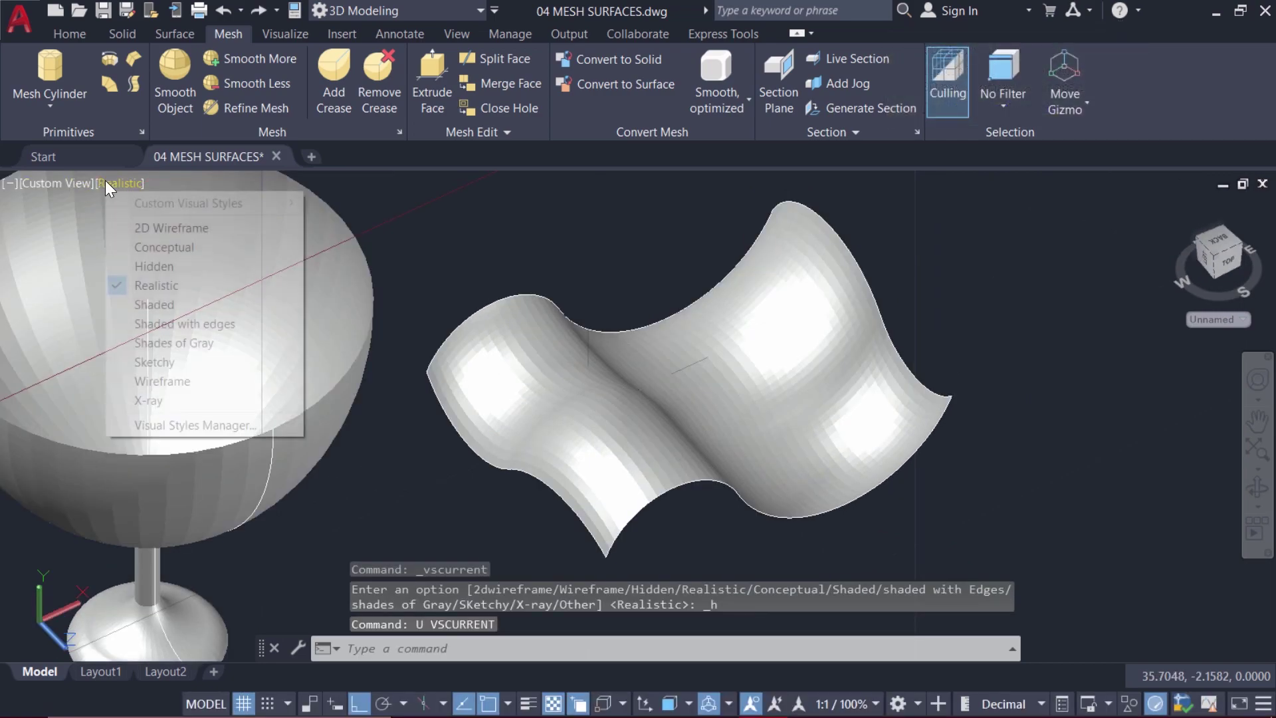
# Switch to 2D Wireframe and delete the edge-surface mesh patch
pyautogui.click(154, 222)
pyautogui.keyDown('shift'); pyautogui.moveTo(734, 432); pyautogui.dragTo(738, 485, button='middle'); pyautogui.keyUp('shift')
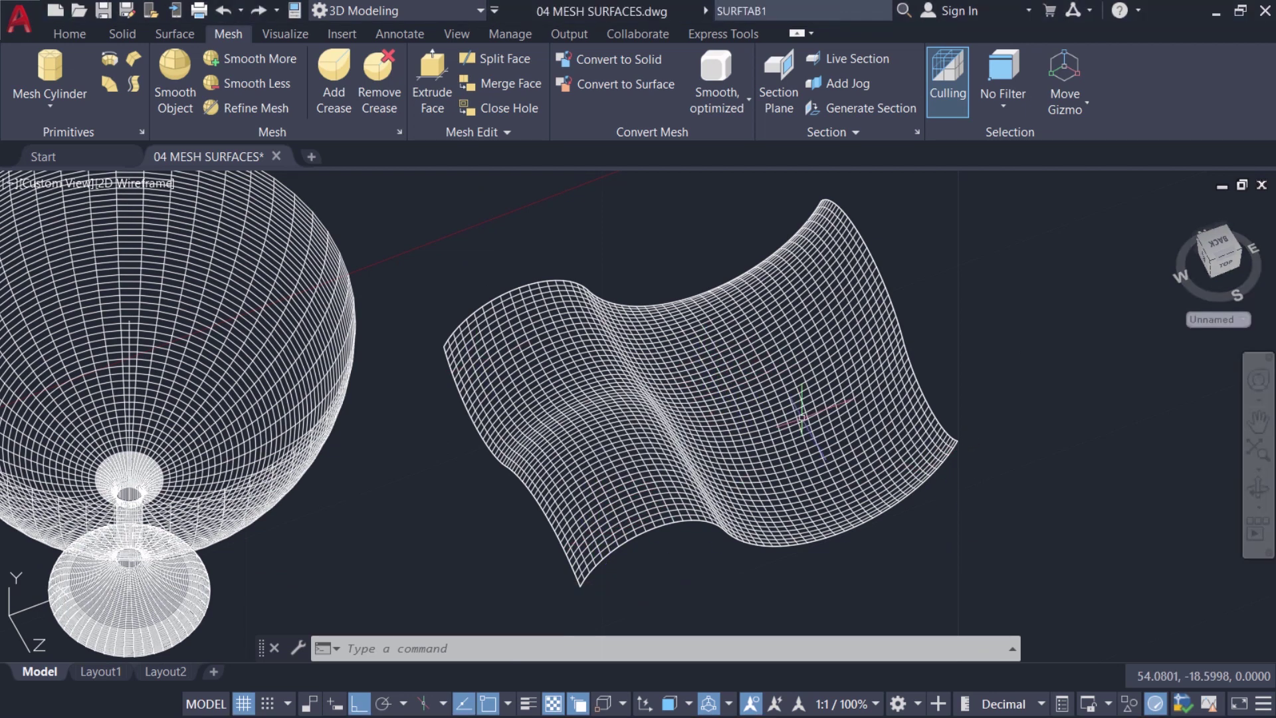
pyautogui.click(791, 406)
pyautogui.rightClick(797, 410)
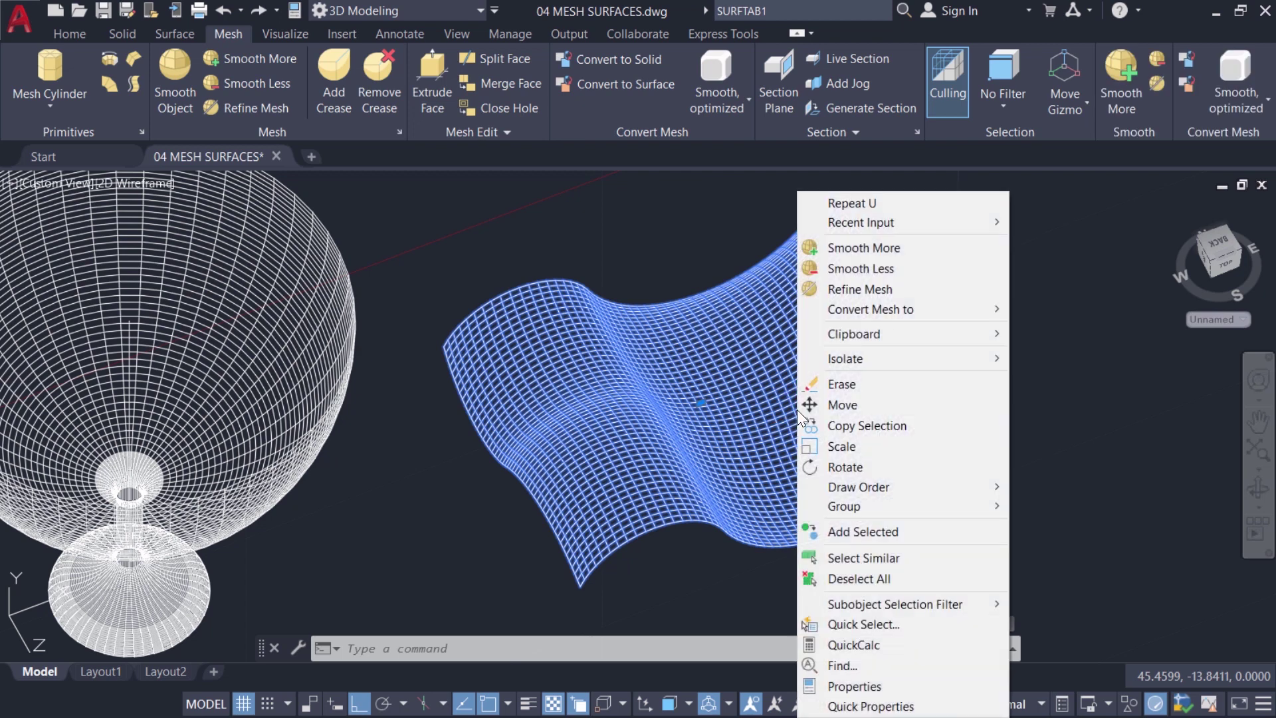
pyautogui.click(844, 388)
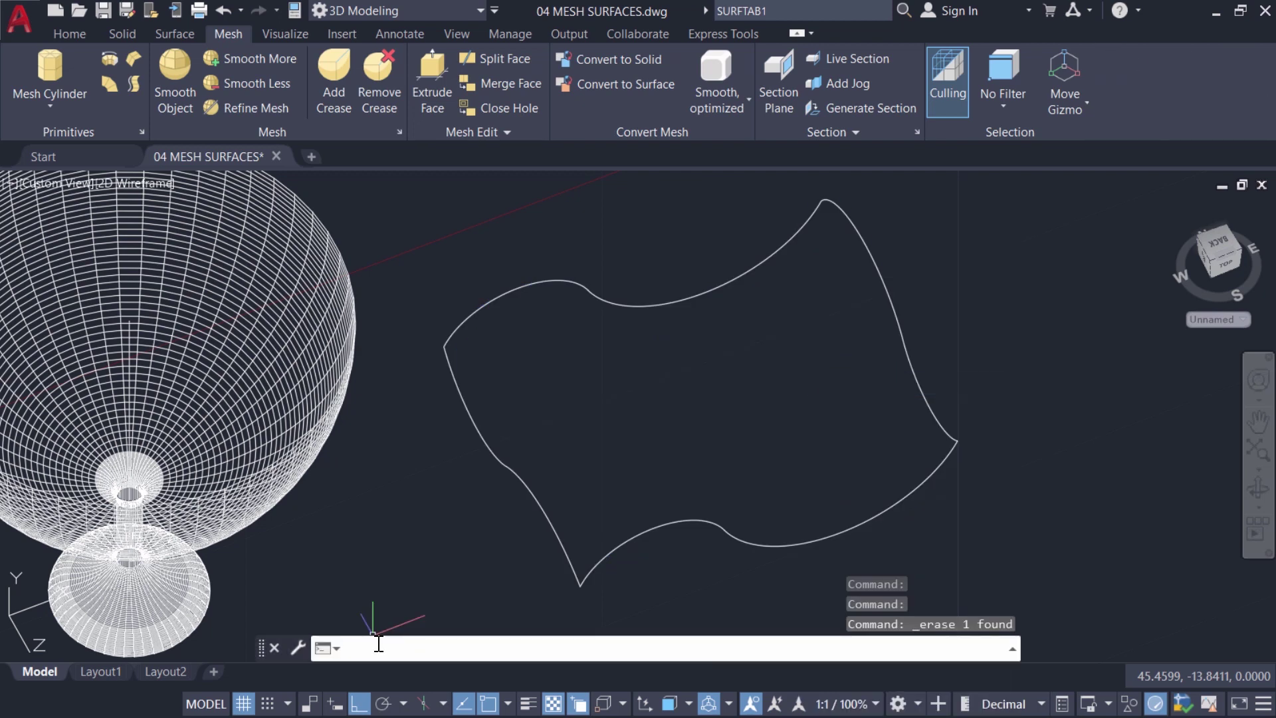
# Set both SURFTAB1 and SURFTAB2 to 10
pyautogui.write('surftab1')
pyautogui.press('Return')
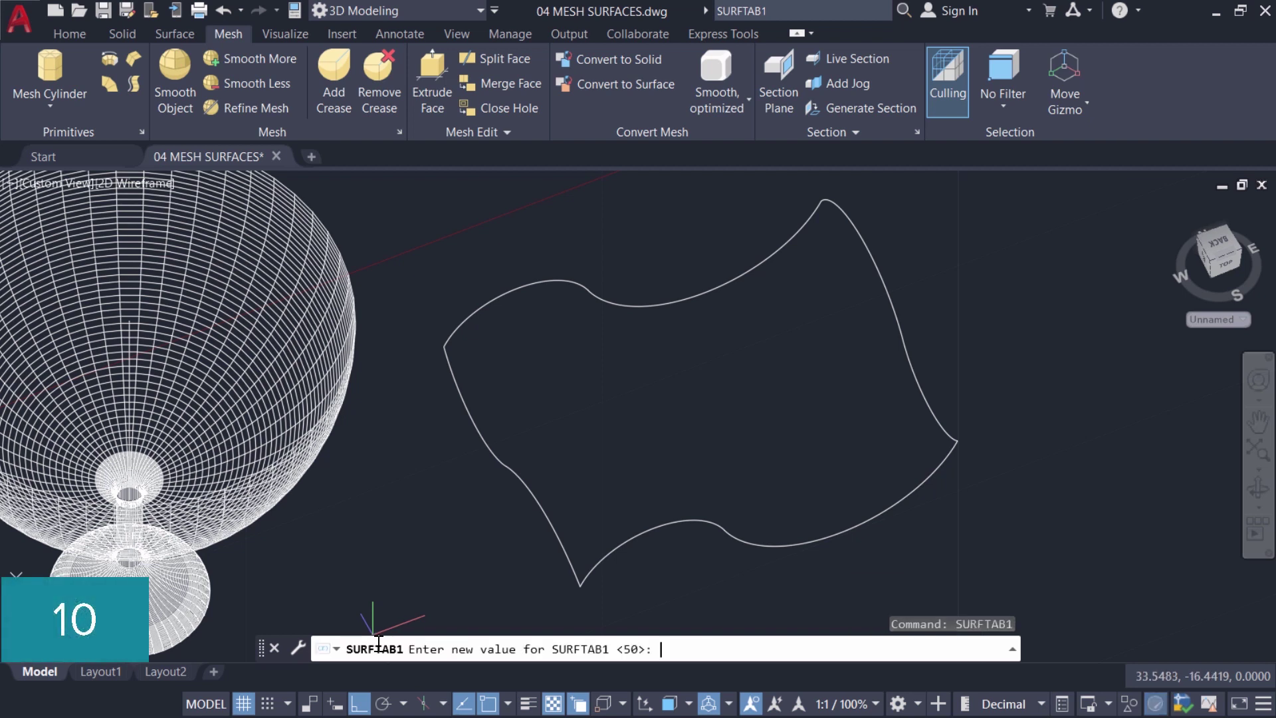
pyautogui.write('10')
pyautogui.press('Return')
pyautogui.write('surftab2')
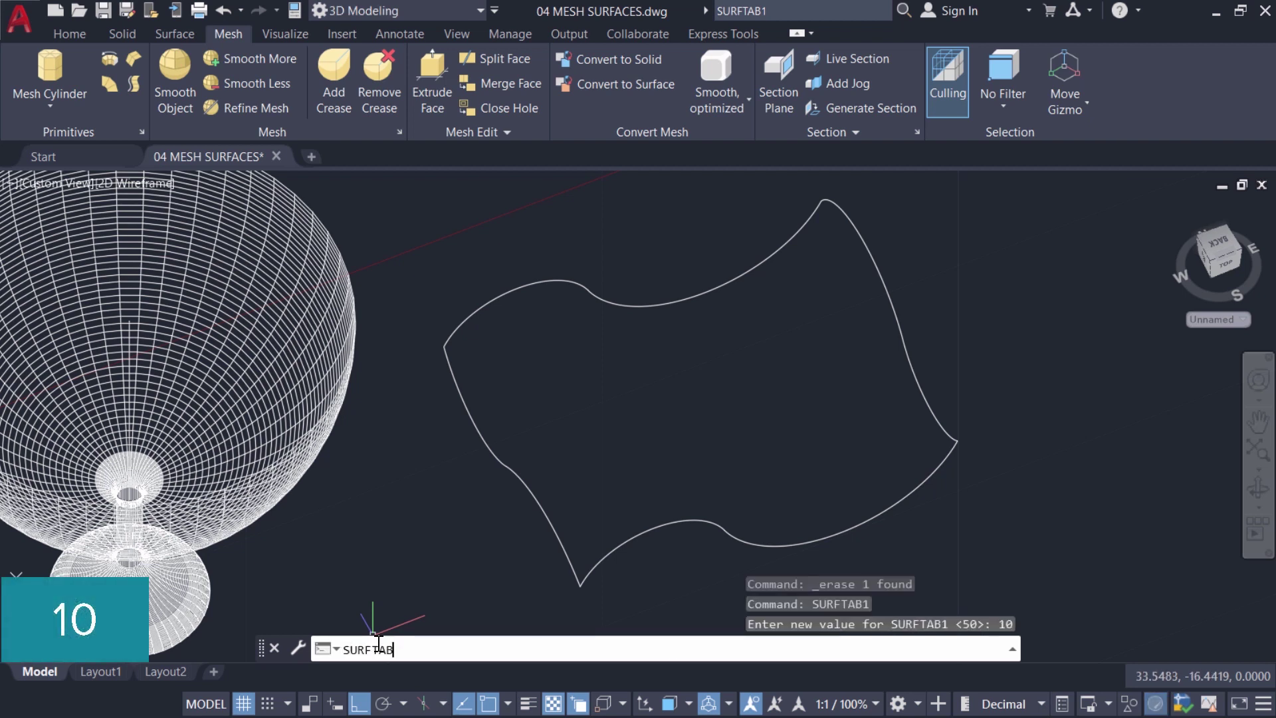
pyautogui.press('Return')
pyautogui.write('10')
pyautogui.press('Return')
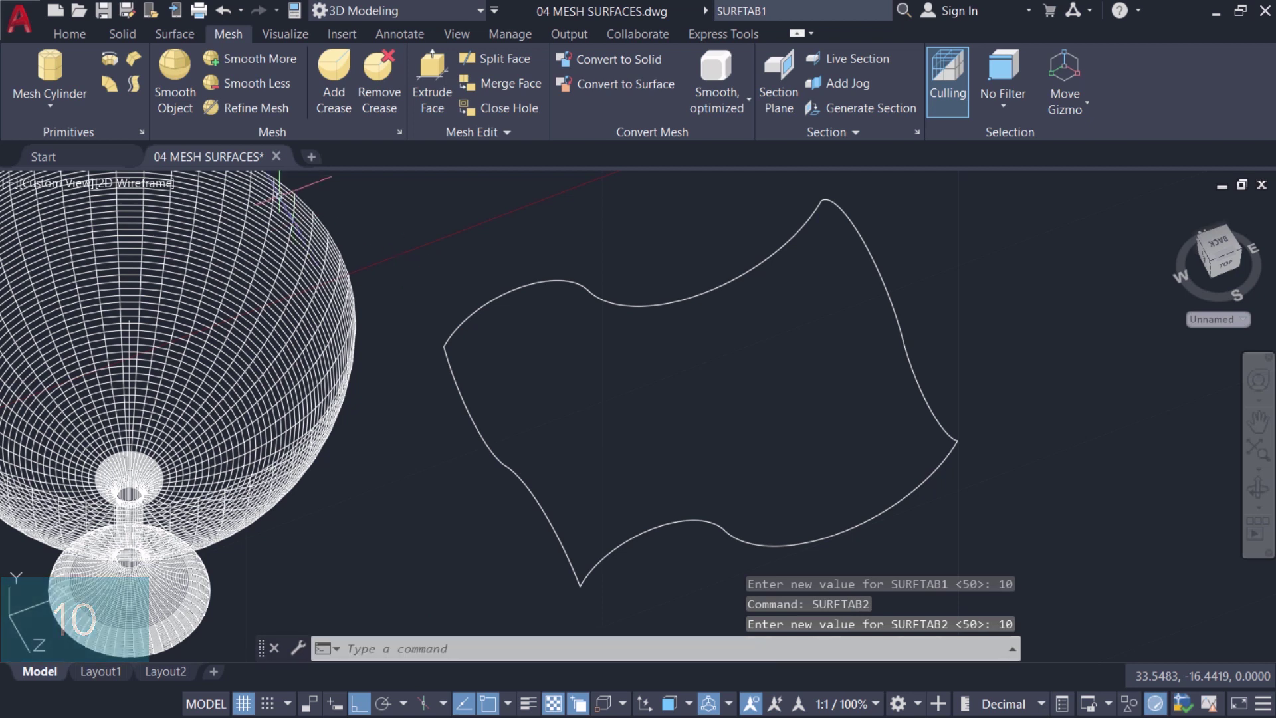
# Build a 10-by-10 EDGESURF patch from the bottom, right, top and left curves, undoing the style change
pyautogui.click(133, 59)
pyautogui.click(714, 524)
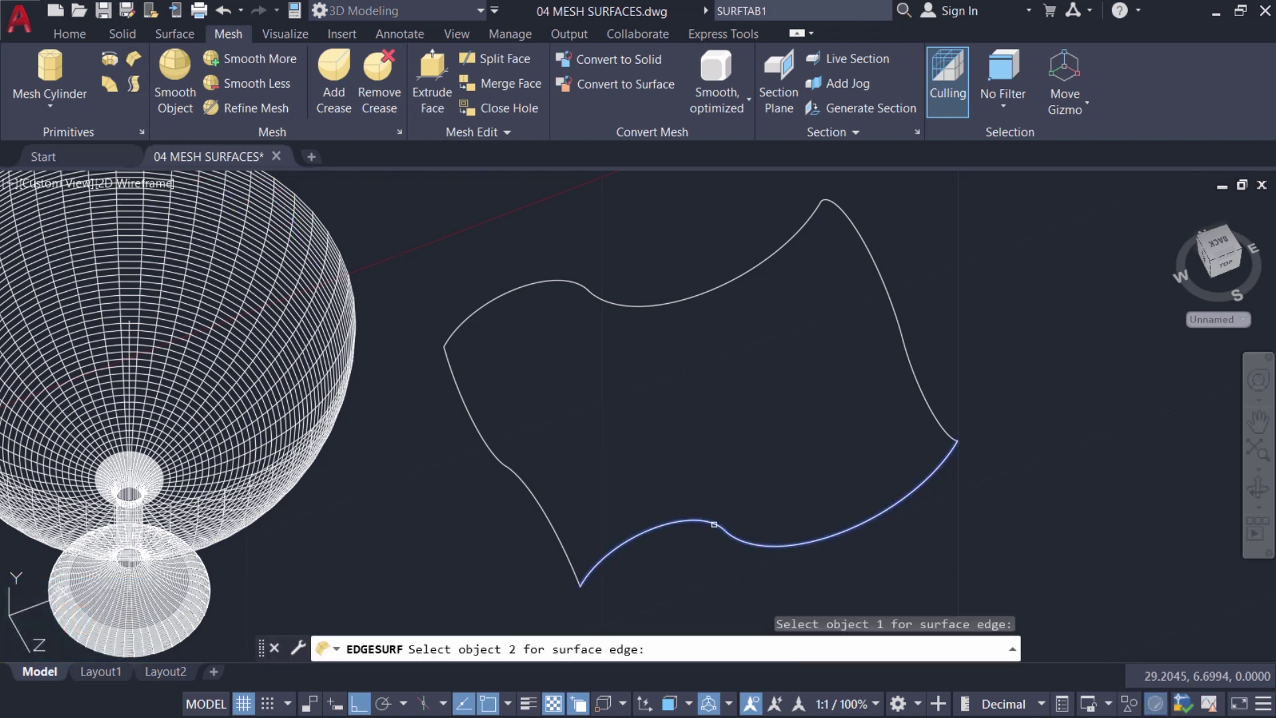
pyautogui.click(905, 352)
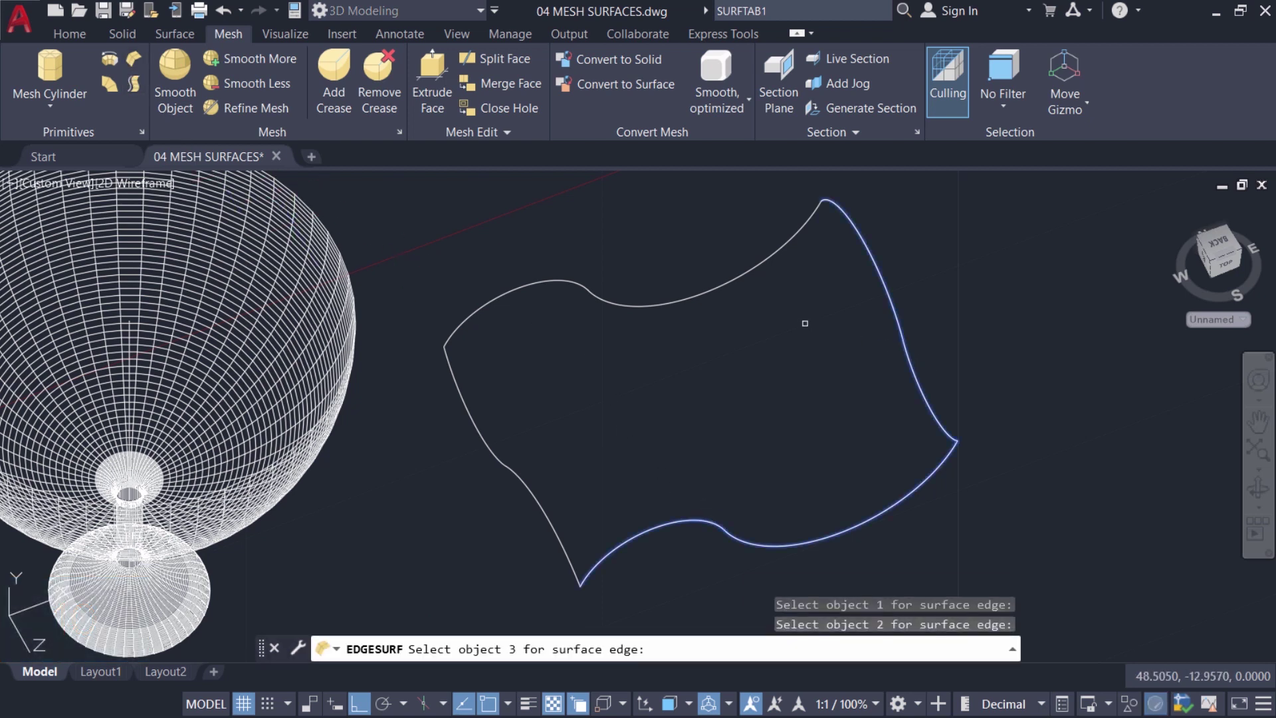
pyautogui.click(752, 266)
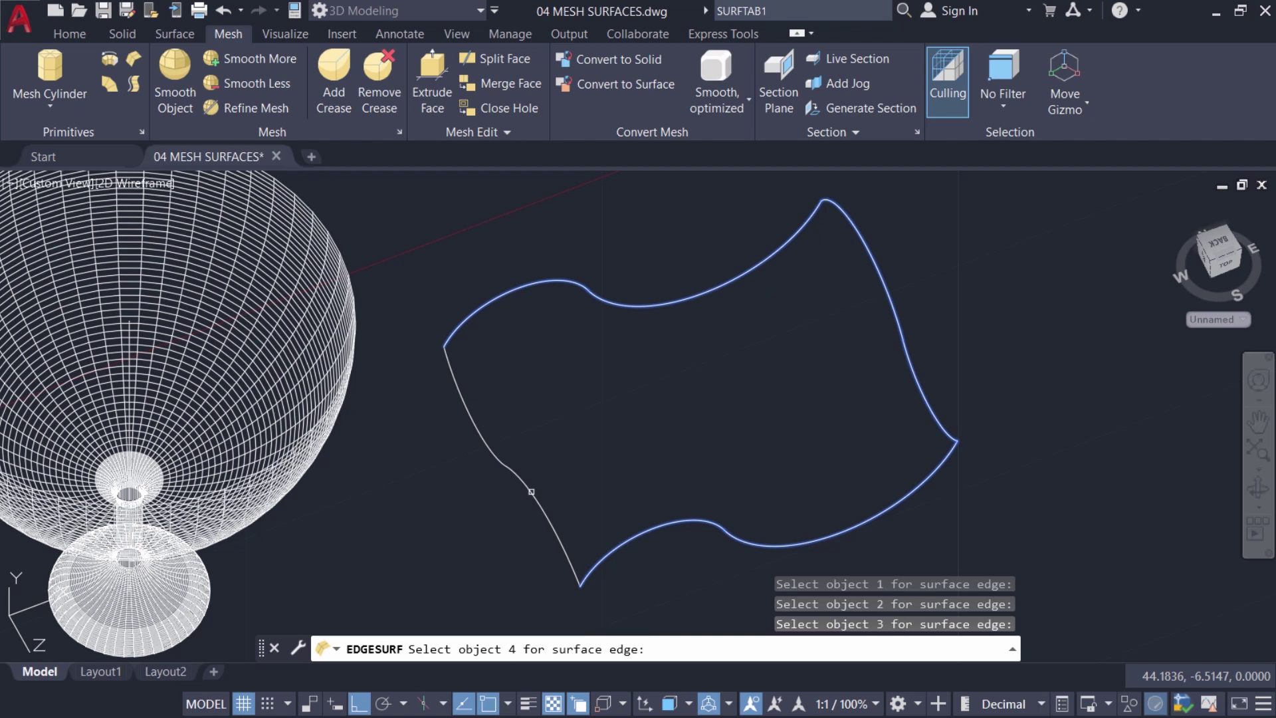
pyautogui.click(533, 498)
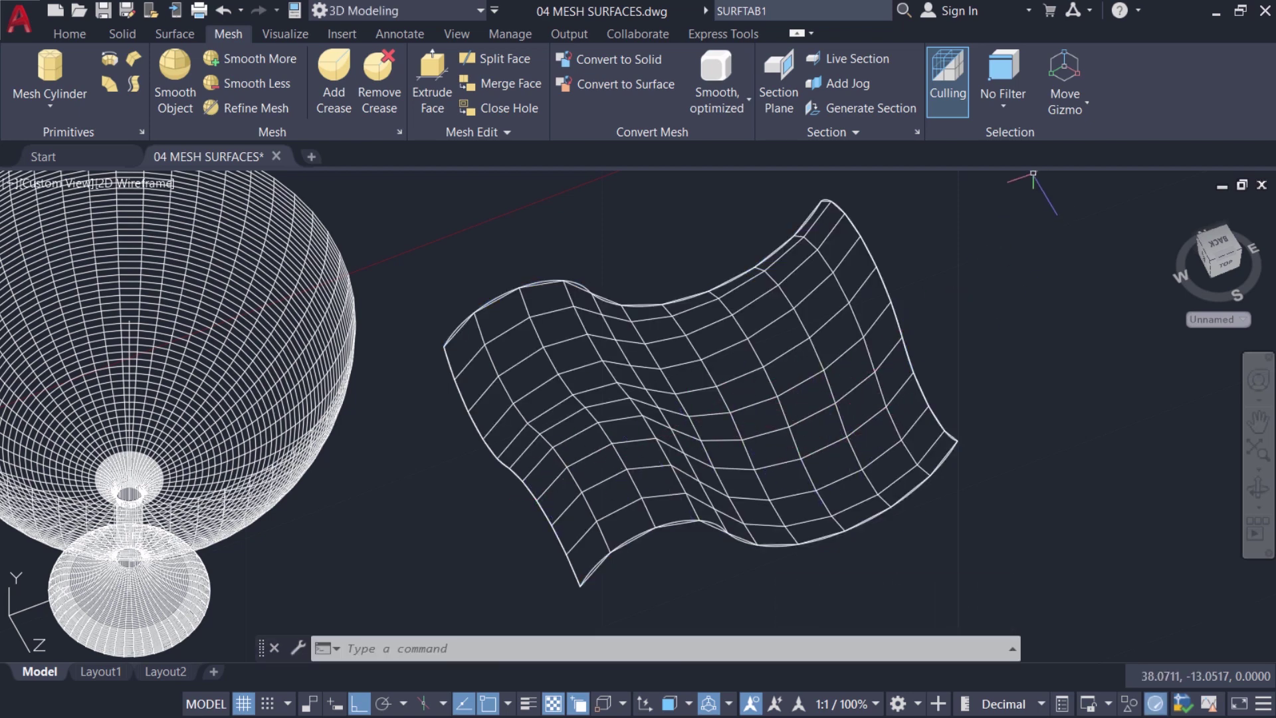
pyautogui.hotkey('ctrl', 'z')
# Switch to the Shaded with Edges visual style and set the selection filter to Face
pyautogui.click(155, 180)
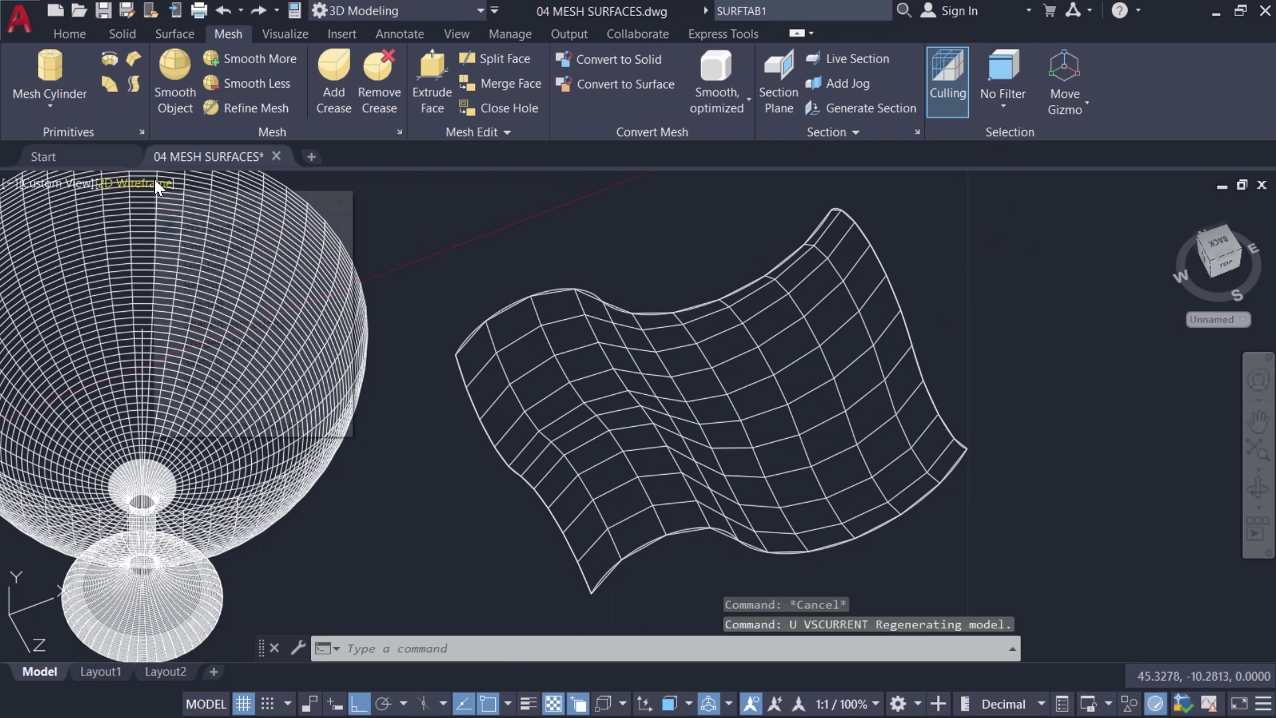
pyautogui.click(223, 318)
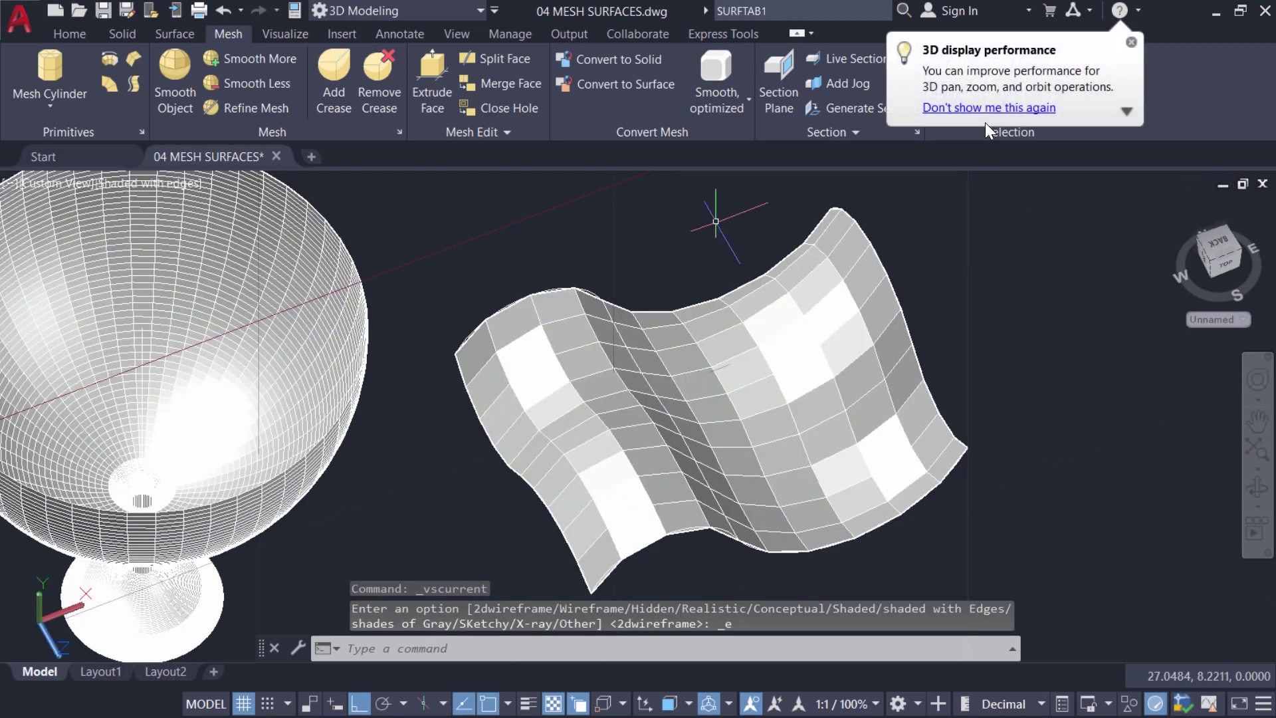
pyautogui.click(997, 101)
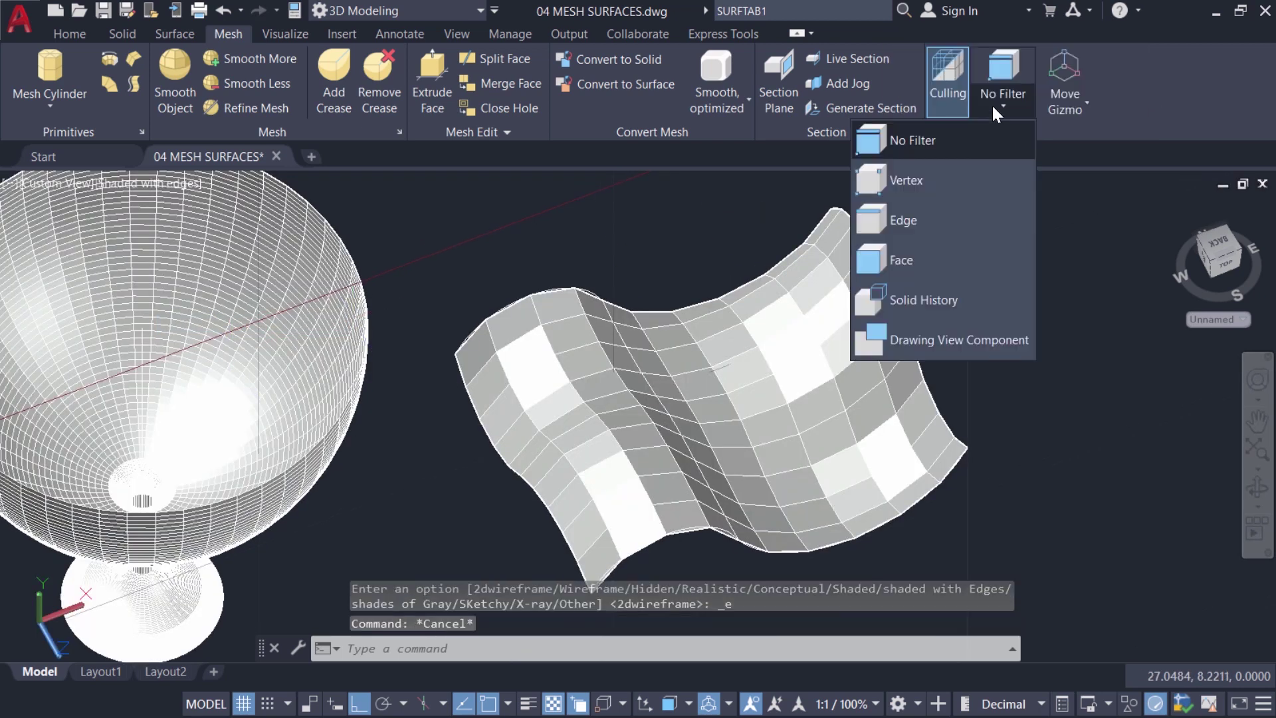
pyautogui.click(914, 262)
# Select four adjacent middle faces and stretch them upward along Z into a bump
pyautogui.click(742, 370)
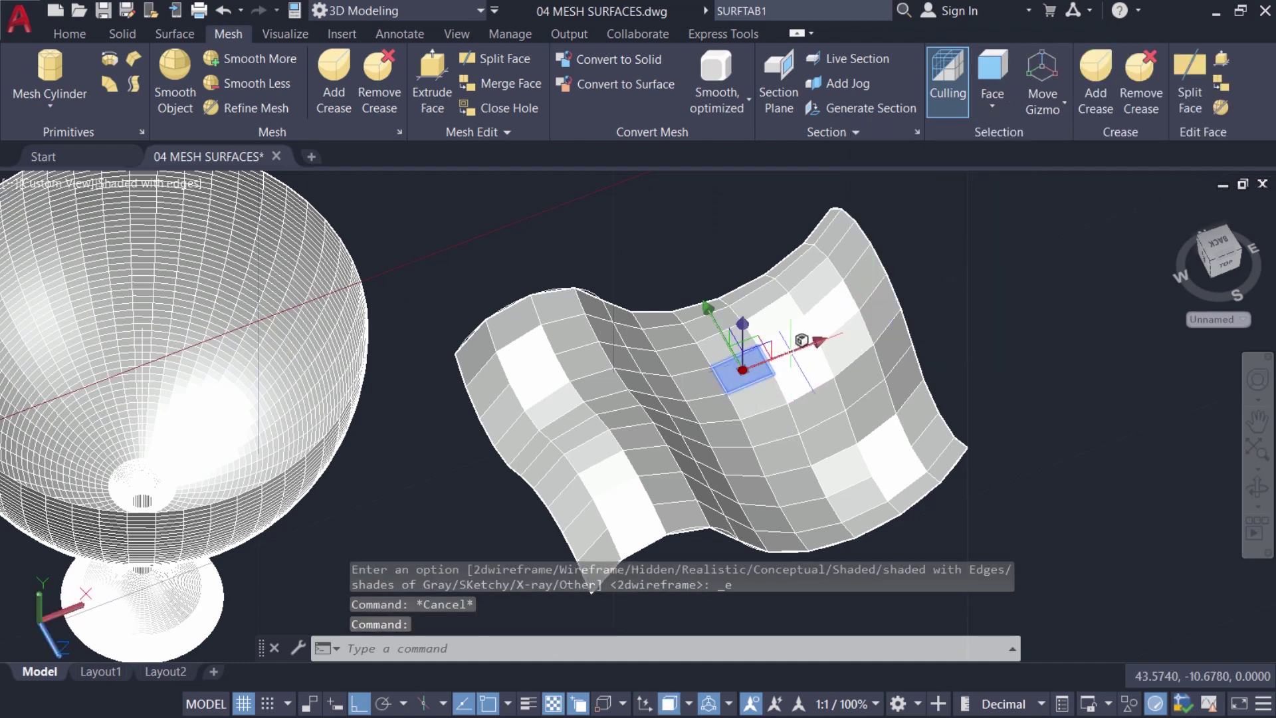
pyautogui.click(743, 369)
pyautogui.click(757, 398)
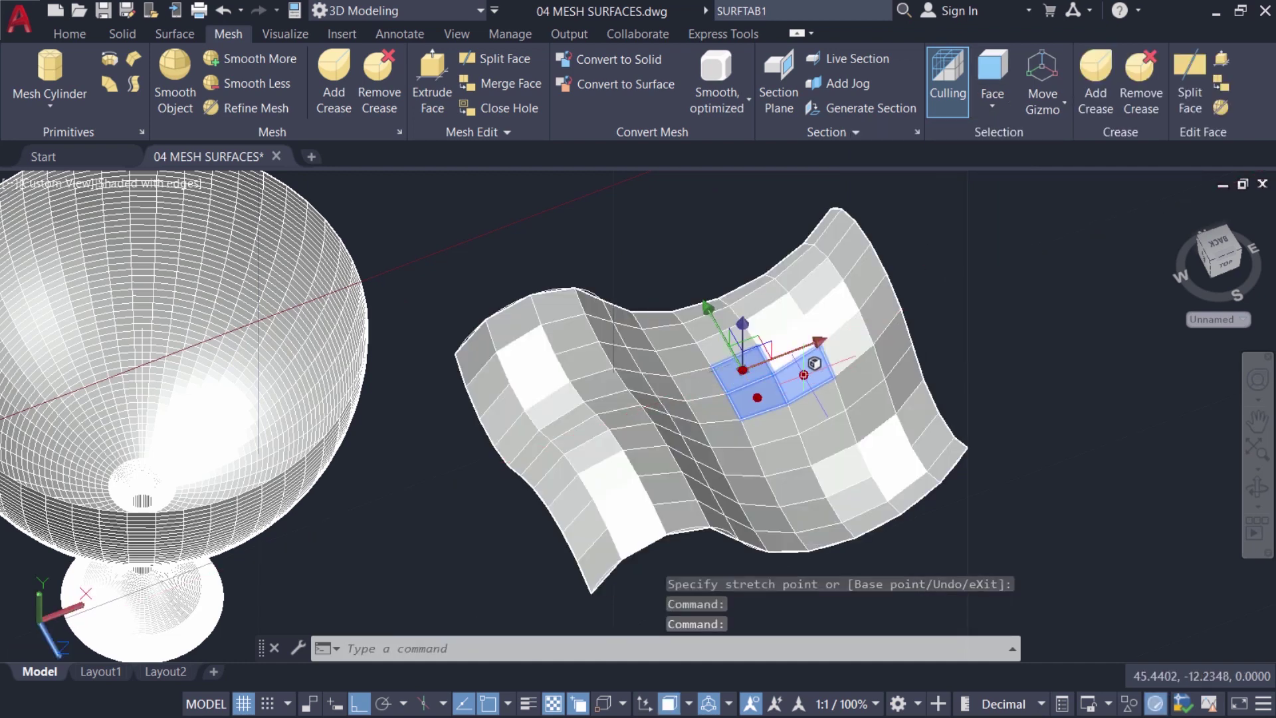
pyautogui.click(789, 345)
pyautogui.click(804, 375)
pyautogui.press('Escape')
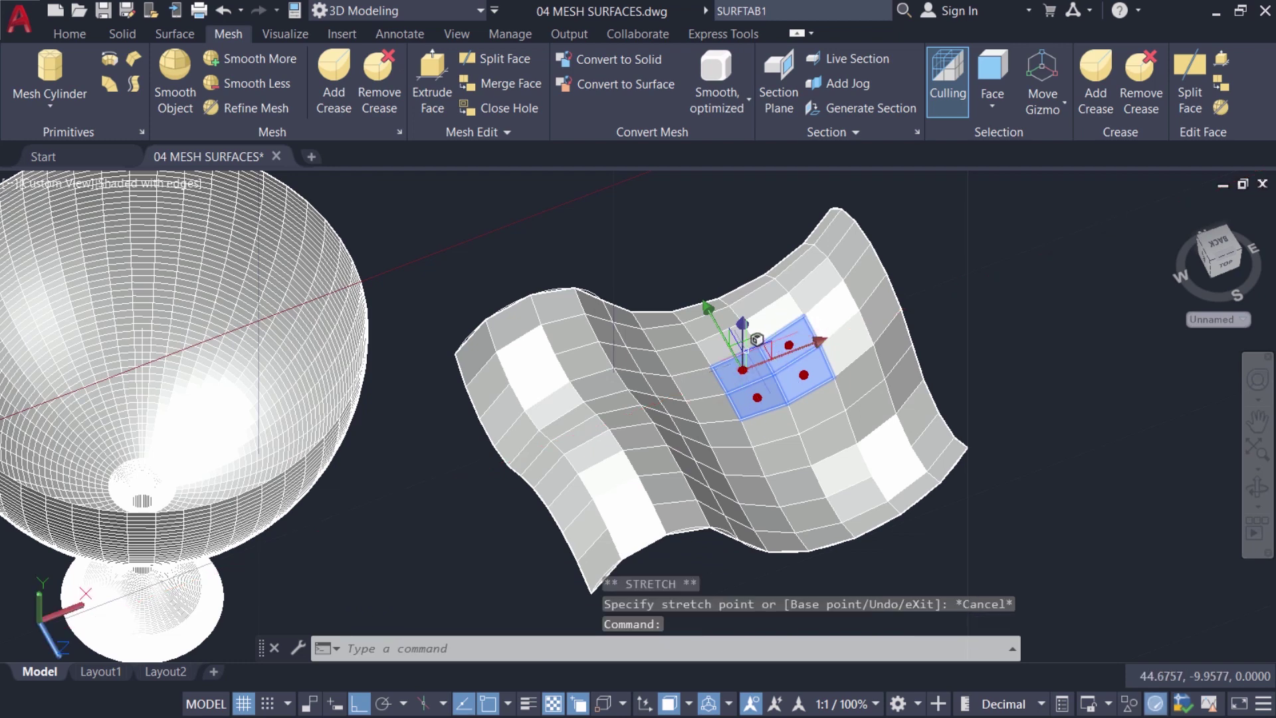
pyautogui.click(743, 370)
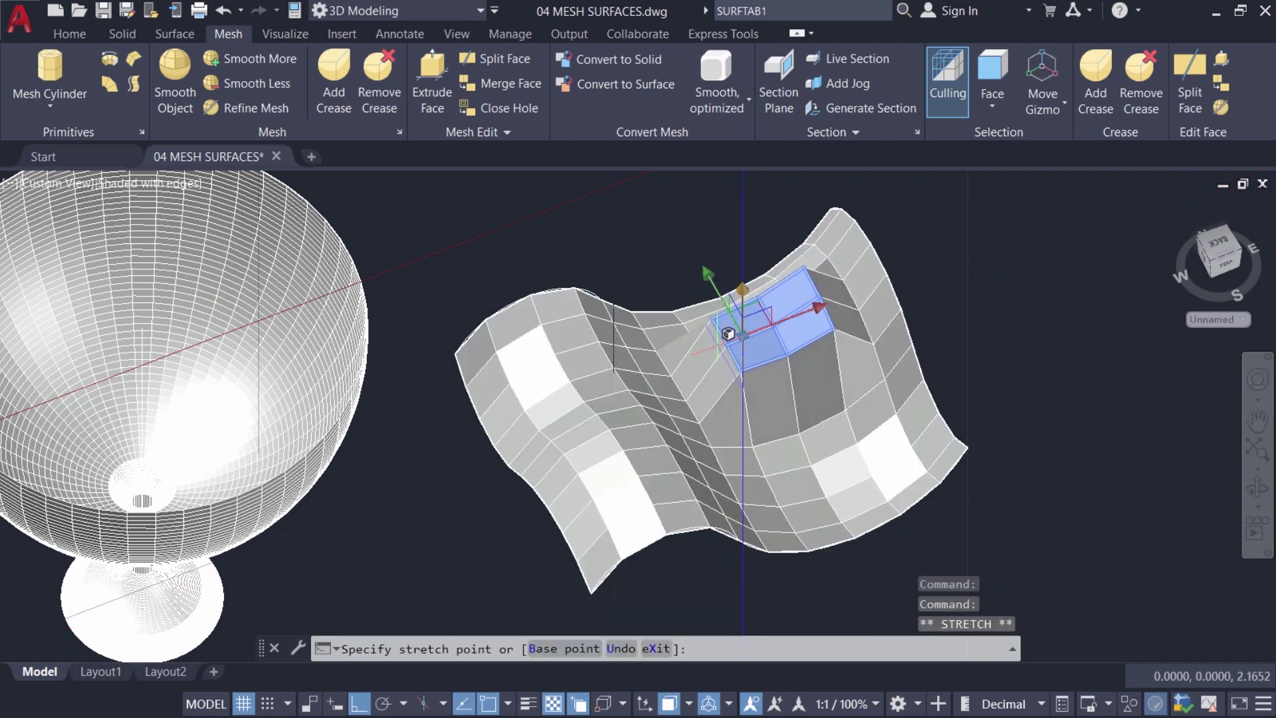
pyautogui.click(706, 295)
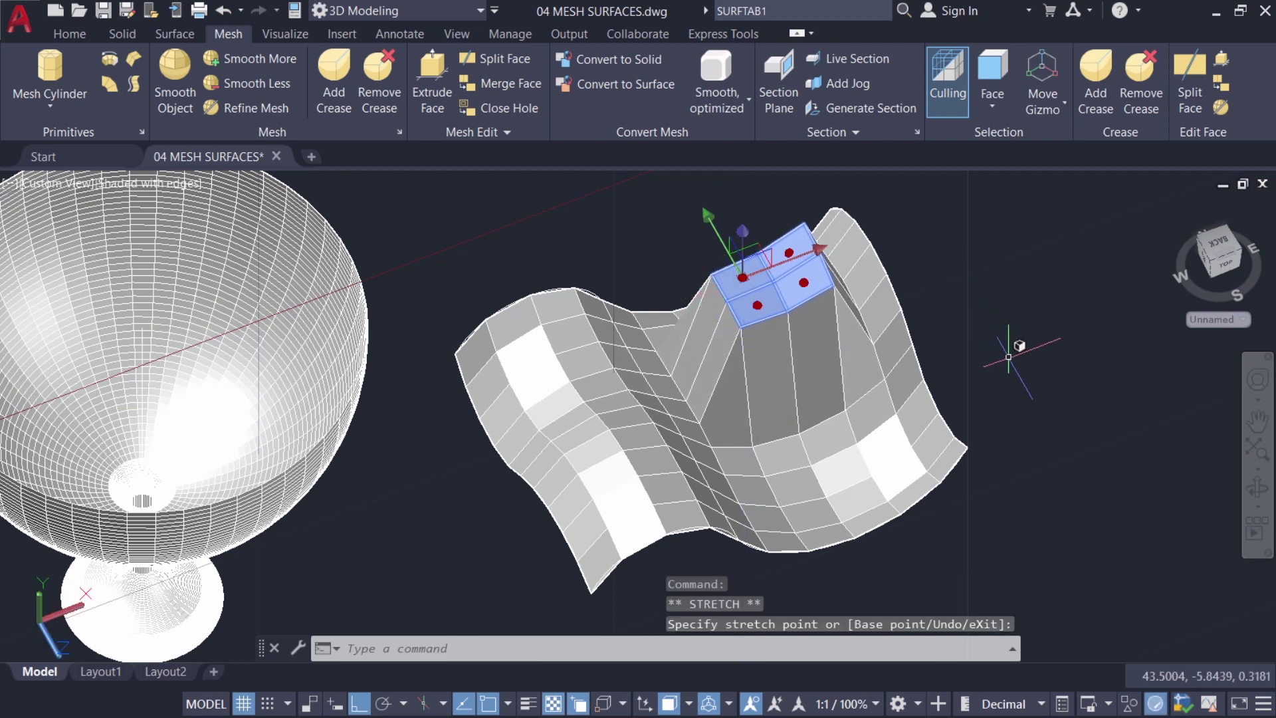
pyautogui.press('Escape')
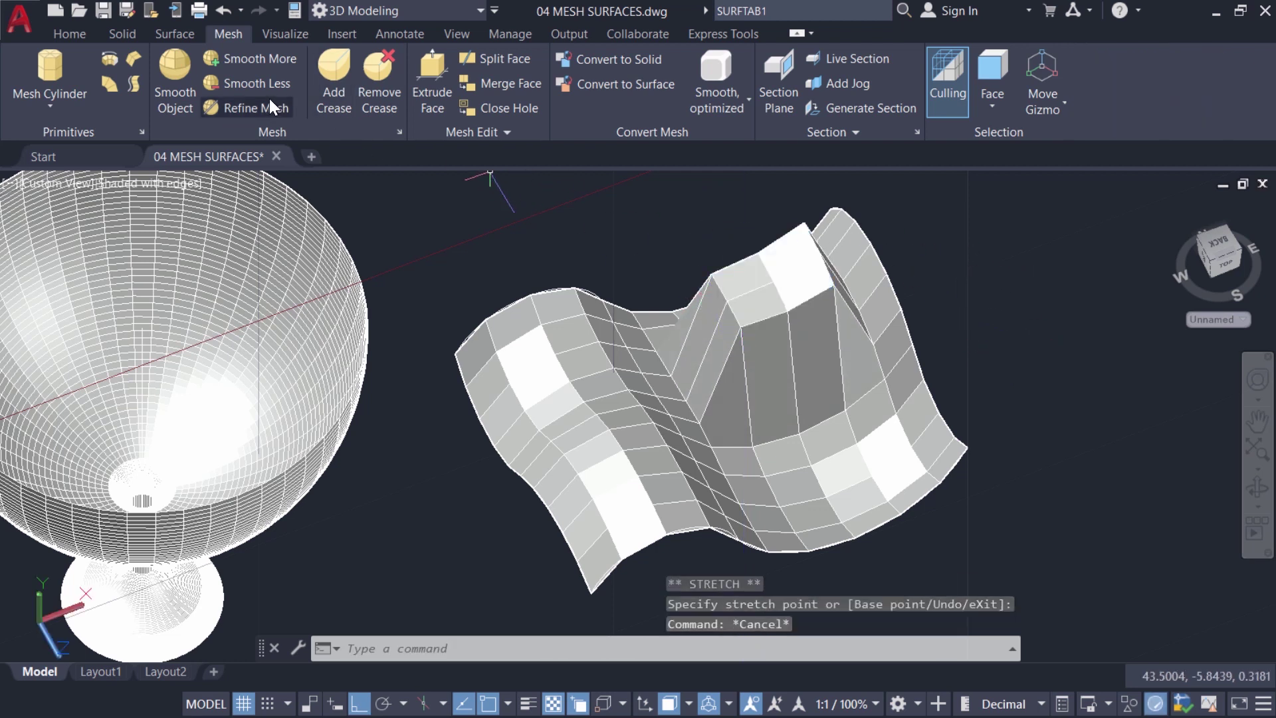
# Apply Smooth More to the bumped patch repeatedly to raise its smoothness
pyautogui.click(277, 62)
pyautogui.click(606, 359)
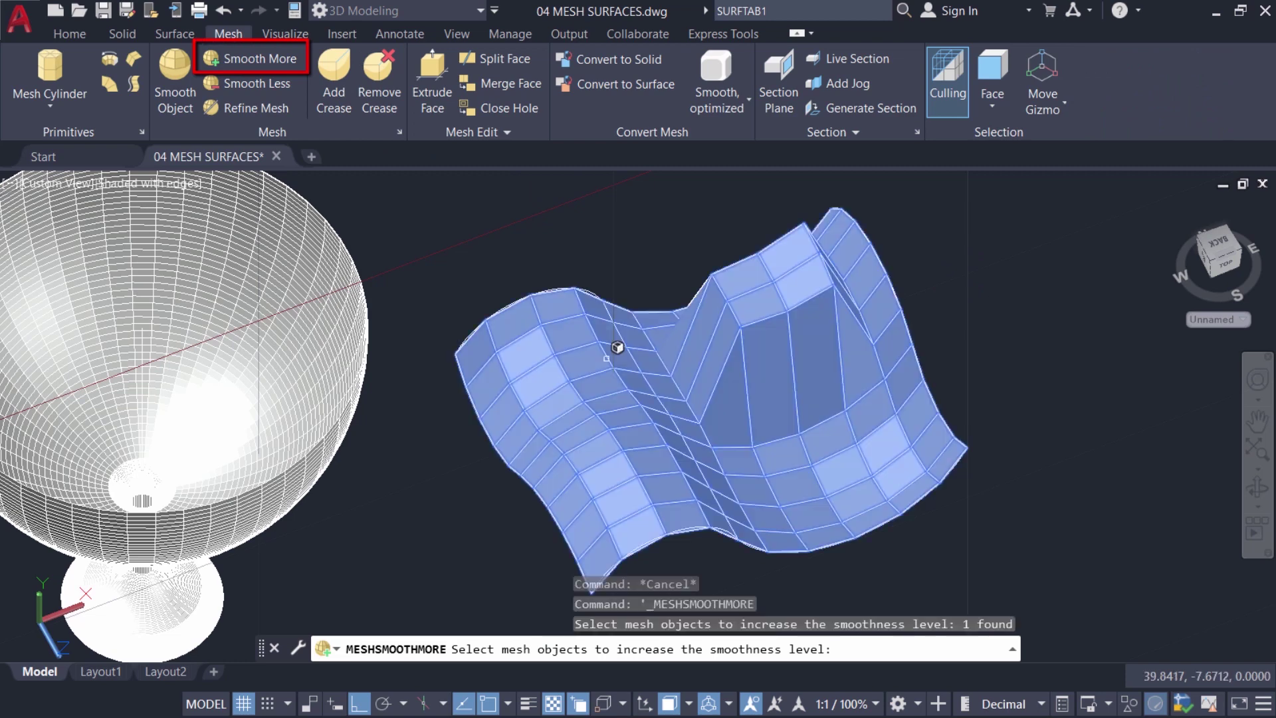
pyautogui.press('Return')
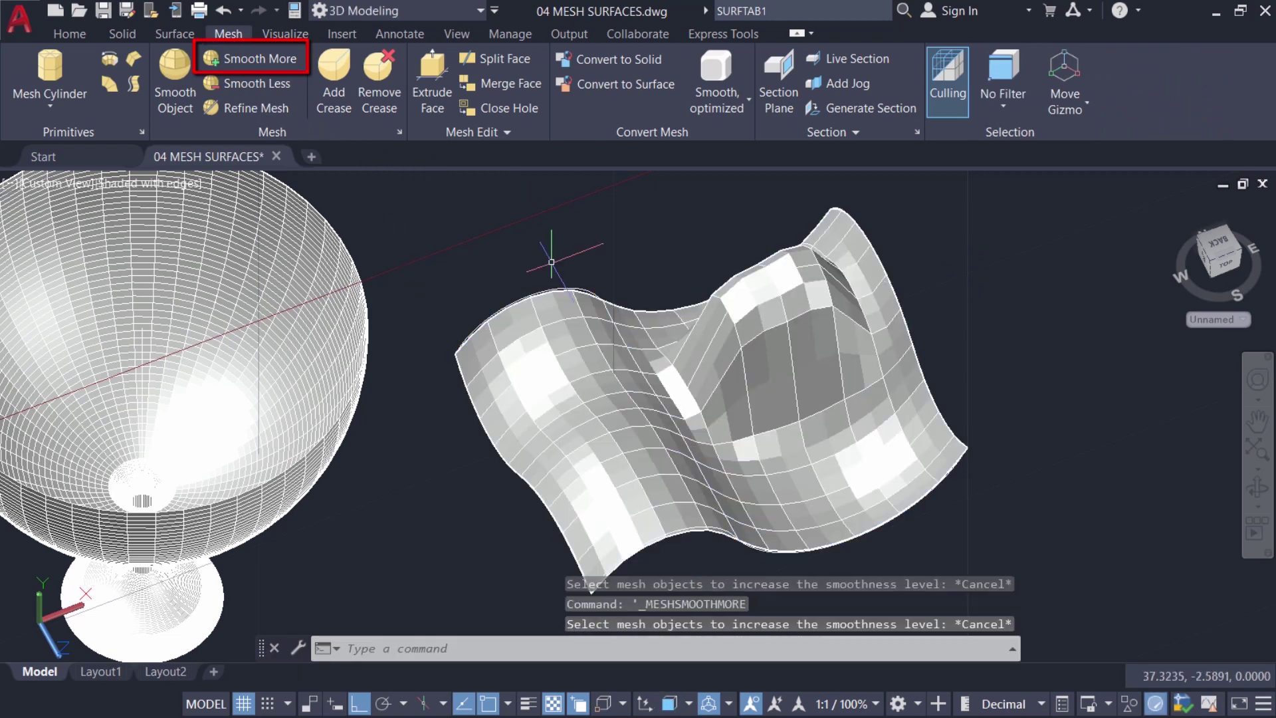
pyautogui.click(266, 64)
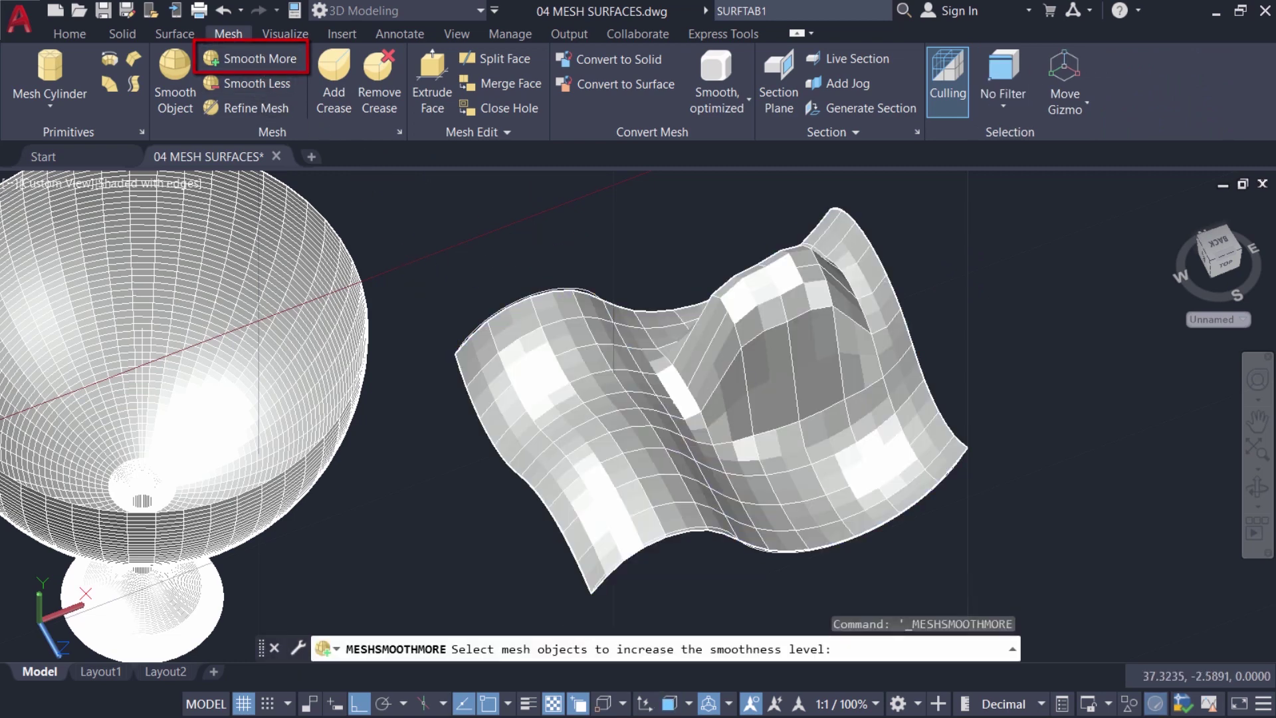
pyautogui.click(597, 396)
pyautogui.press('Return')
pyautogui.press('Return')
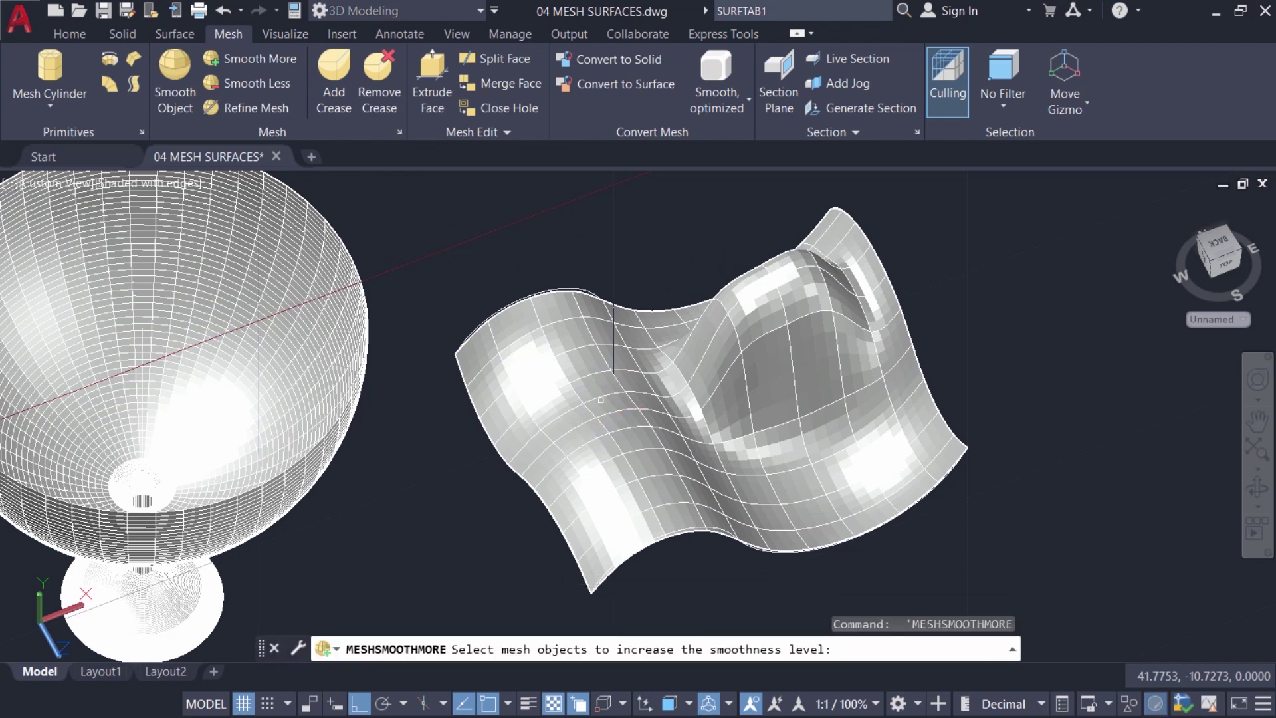
pyautogui.click(591, 422)
pyautogui.press('Return')
pyautogui.press('Escape')
# Display the scene in the Realistic visual style and orbit around the smoothed patch
pyautogui.click(182, 184)
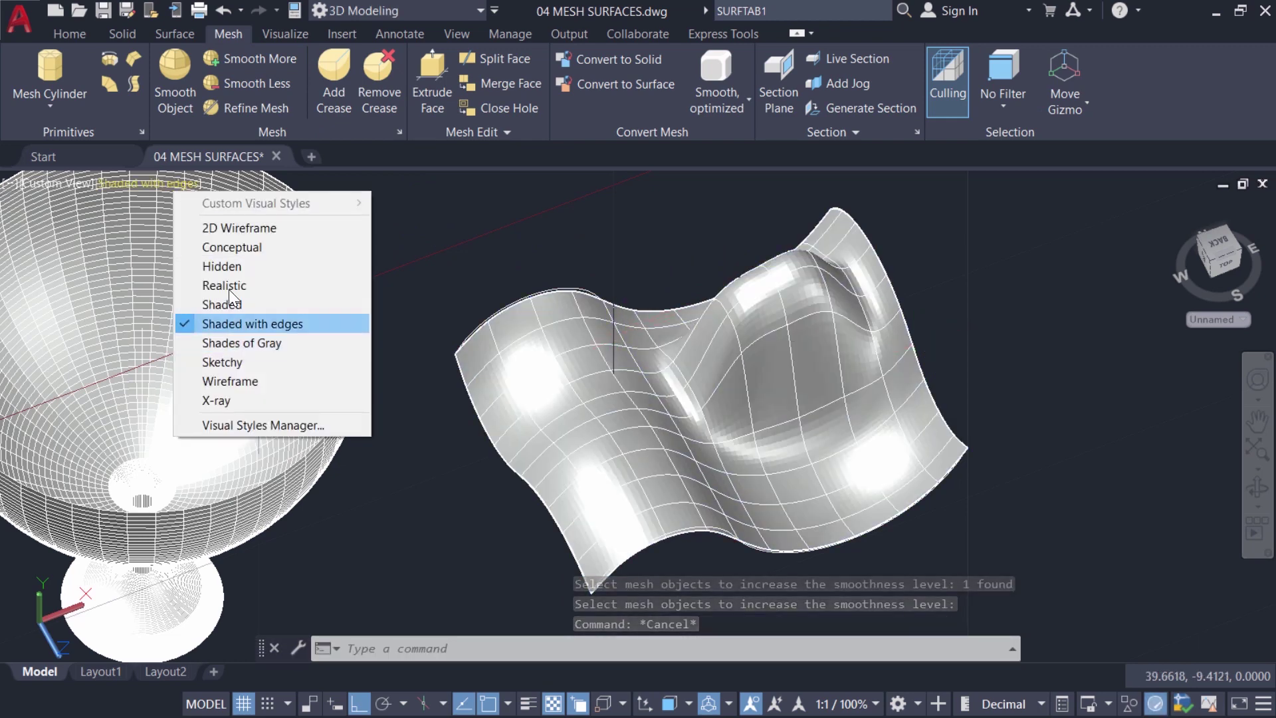
pyautogui.click(226, 285)
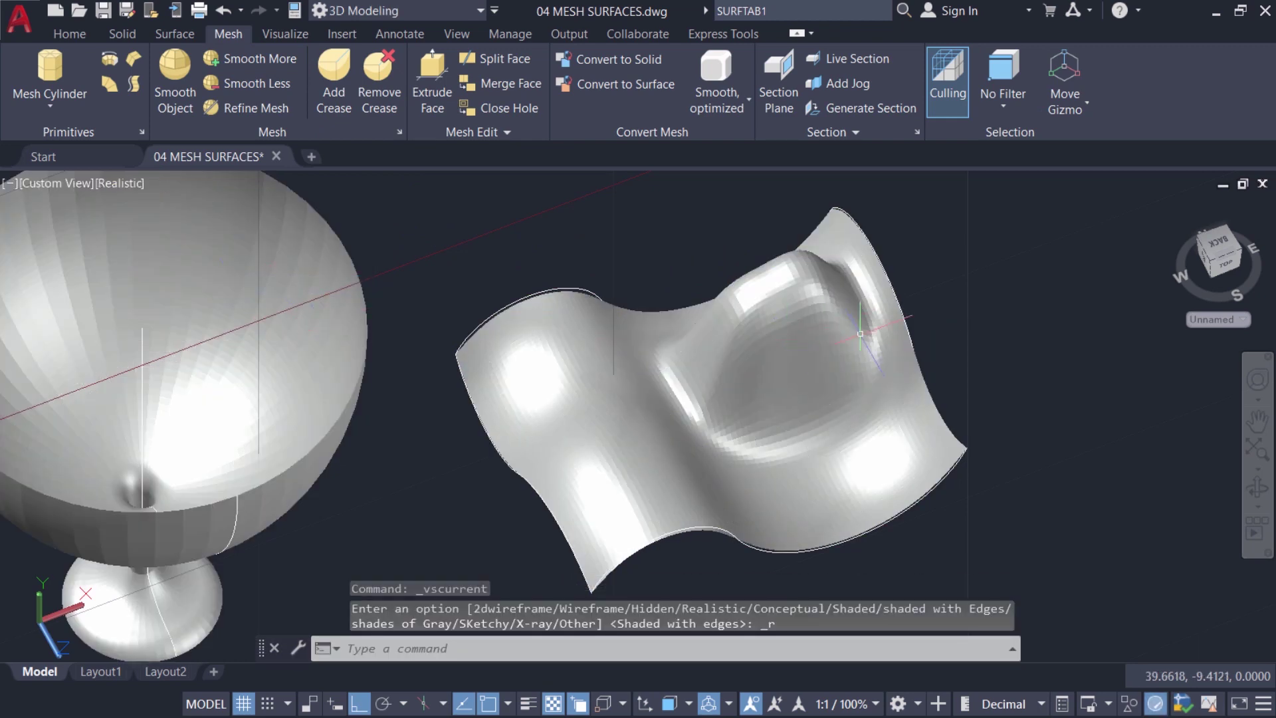
pyautogui.moveTo(769, 452)
pyautogui.keyDown('shift'); pyautogui.mouseDown(button='middle')
pyautogui.moveTo(720, 390)
pyautogui.moveTo(805, 458)
pyautogui.moveTo(817, 452)
pyautogui.moveTo(744, 436)
pyautogui.moveTo(778, 453)
pyautogui.mouseUp(button='middle'); pyautogui.keyUp('shift')
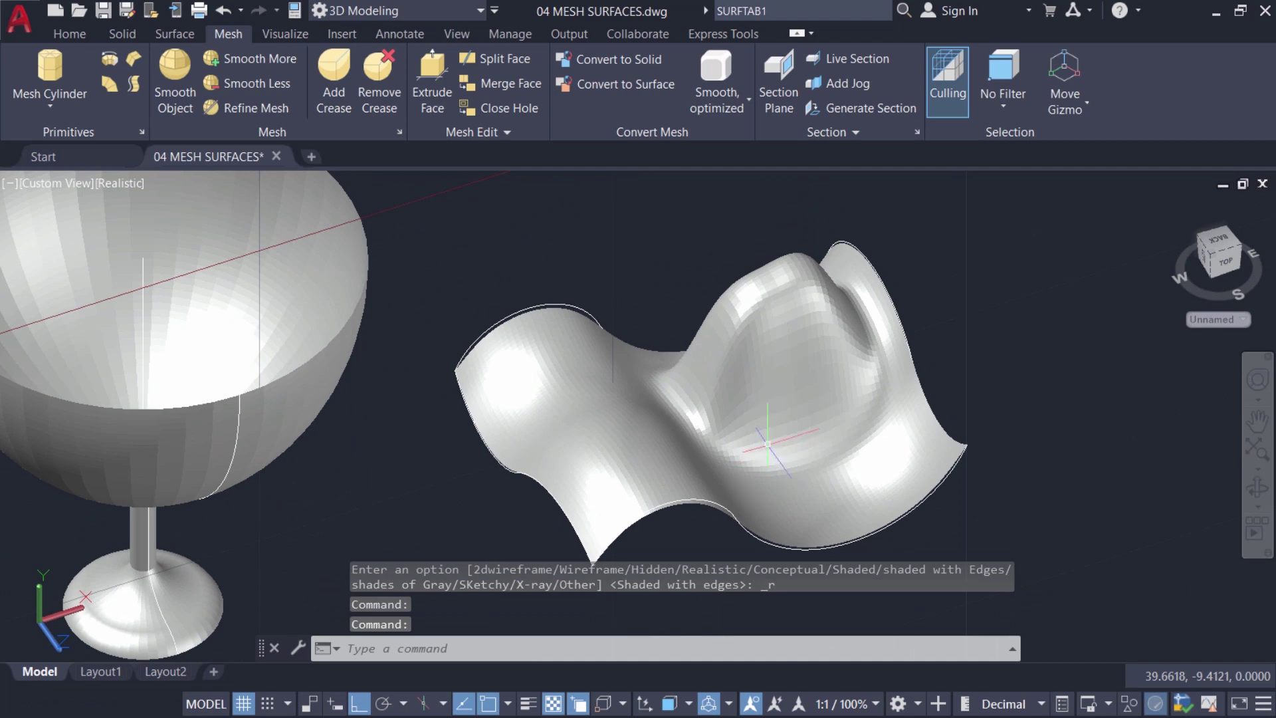
# Zoom out, pan and zoom back in to frame the goblet beside the smoothed patch
pyautogui.scroll(-5, 711, 427)
pyautogui.moveTo(710, 427); pyautogui.dragTo(764, 384, button='middle')
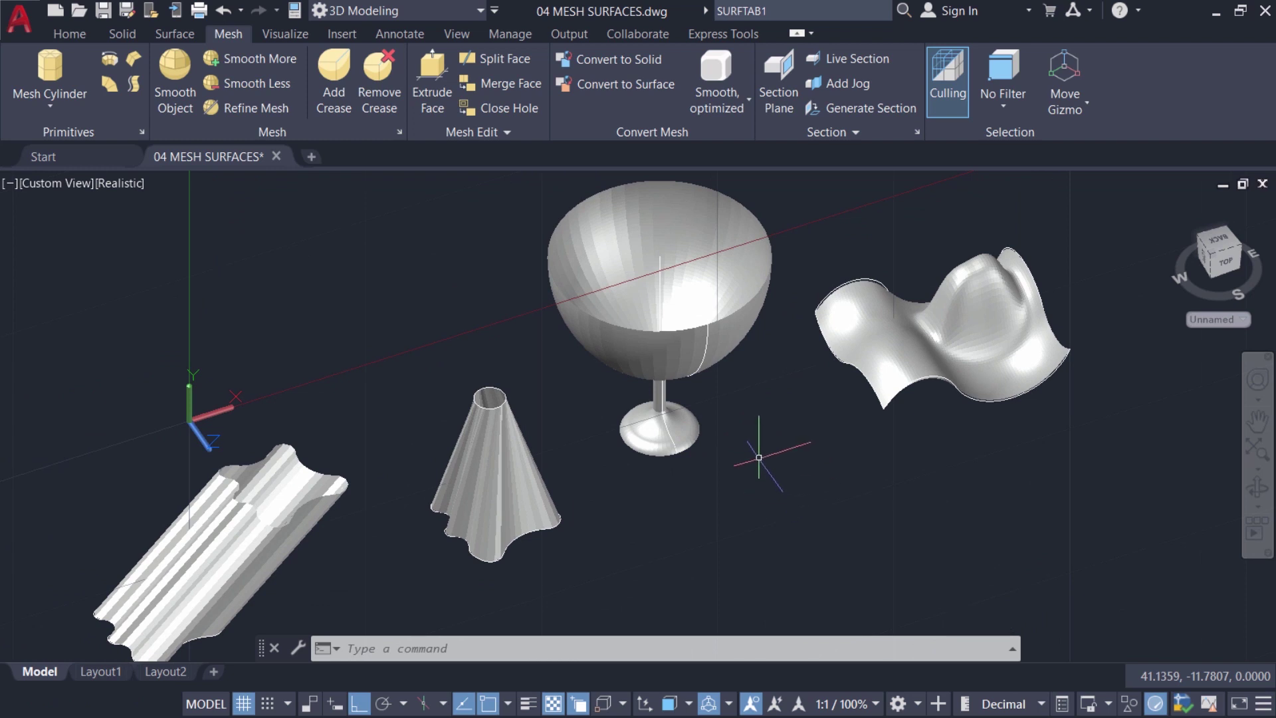
pyautogui.scroll(2, 980, 325)
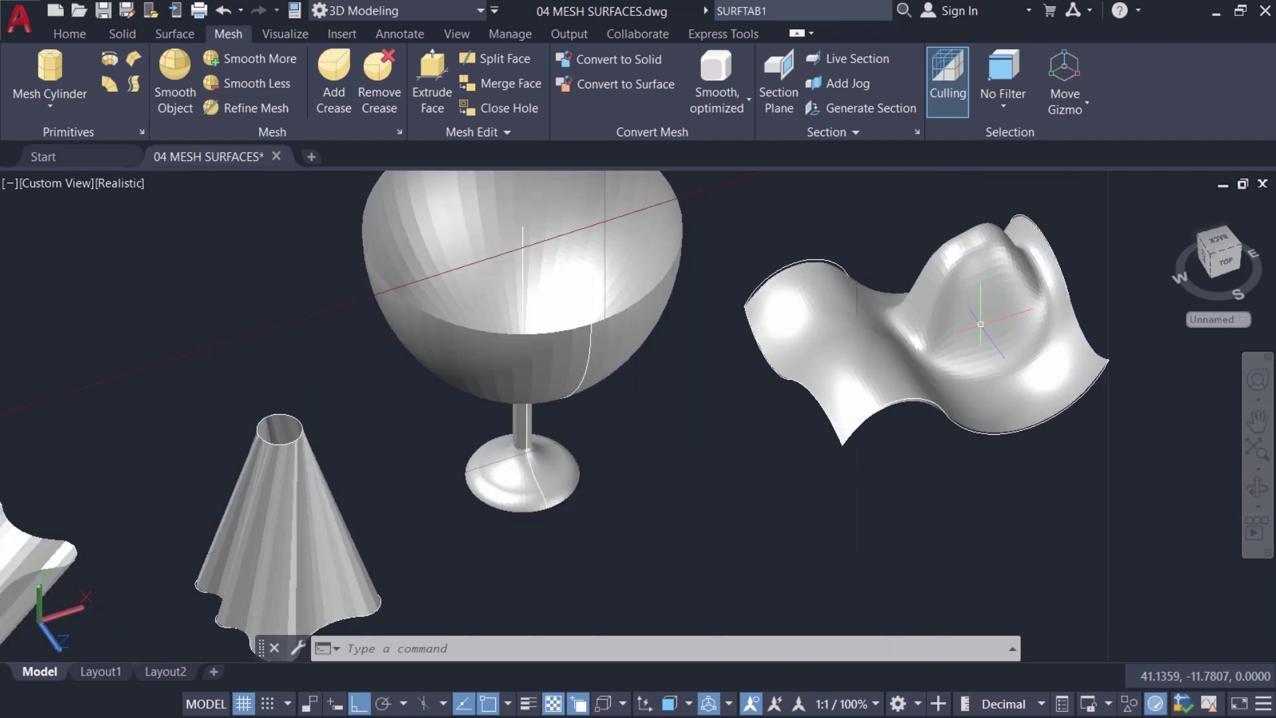